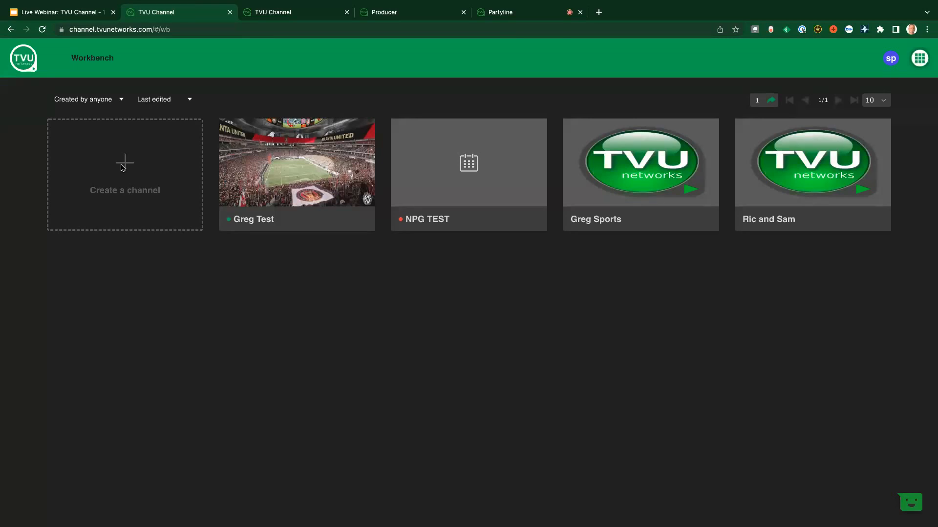
# Start a new channel named "TVU Channel Test" with the 1080I5994 format
pyautogui.click(122, 168)
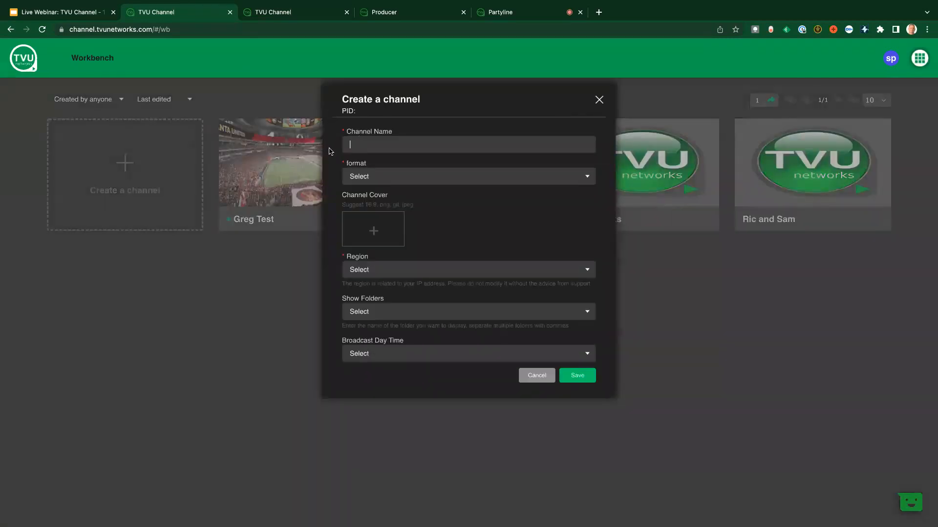
pyautogui.write('TFV')
pyautogui.click(356, 176)
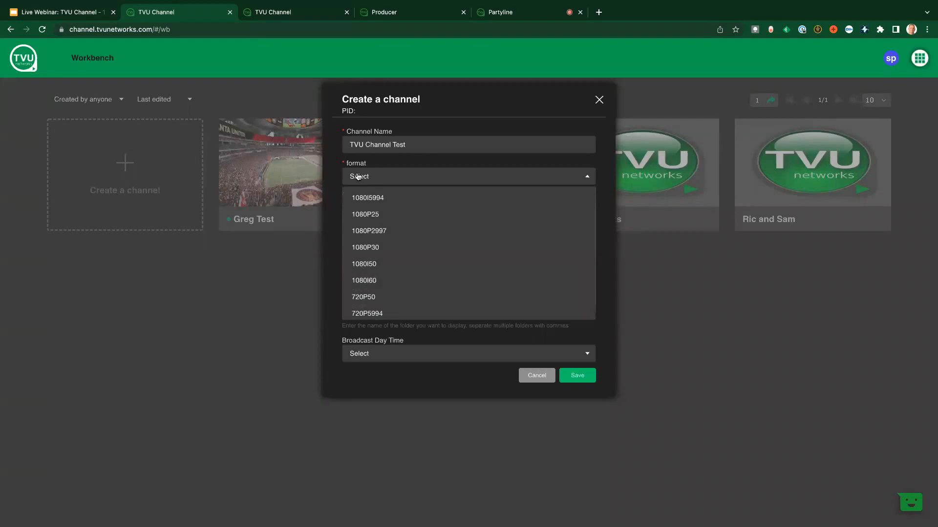
pyautogui.scroll(-1, 387, 211)
pyautogui.scroll(1, 387, 210)
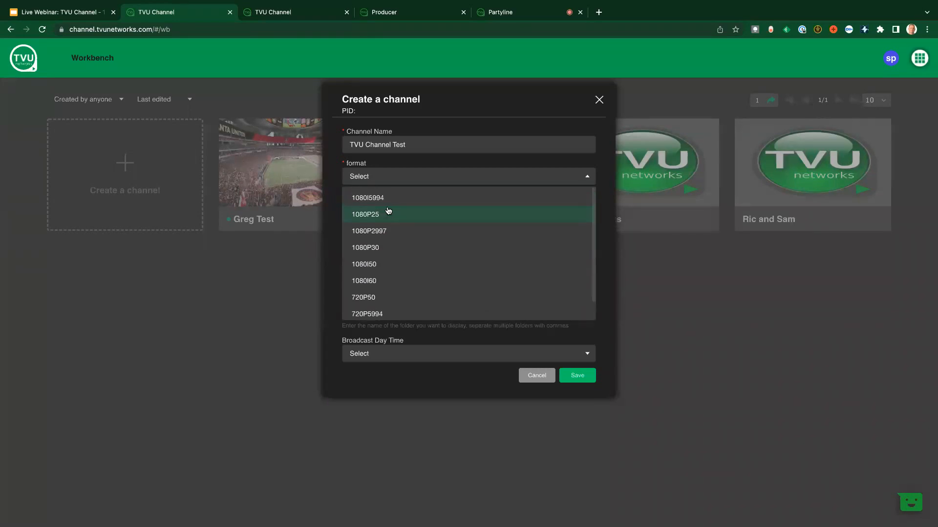
pyautogui.click(381, 199)
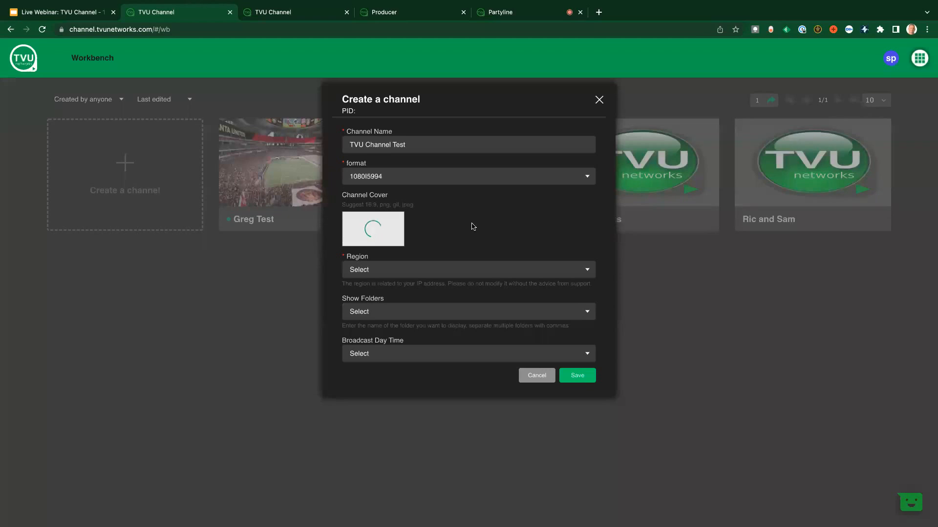
# Set the new channel's region to us-east-1 and broadcast day to 12:00:00 AM - 11:59:59 PM, and save the channel
pyautogui.click(402, 272)
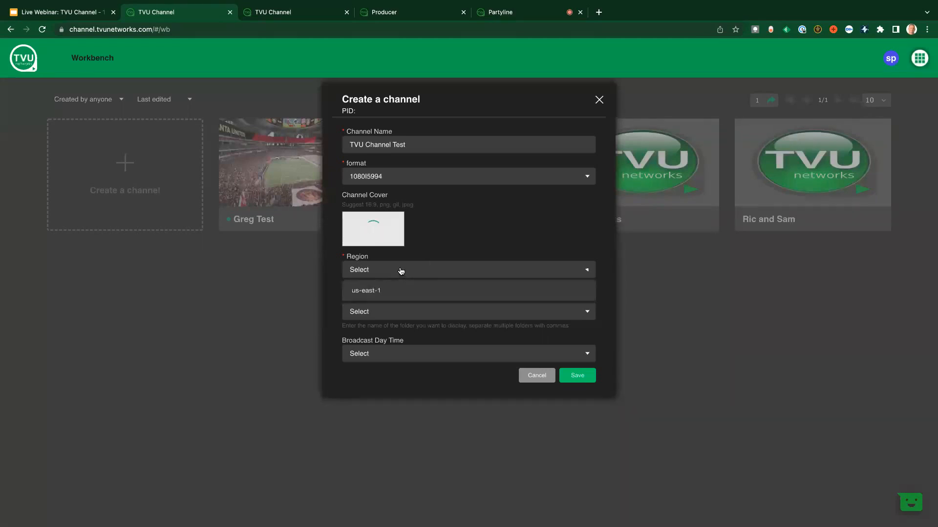
pyautogui.click(393, 291)
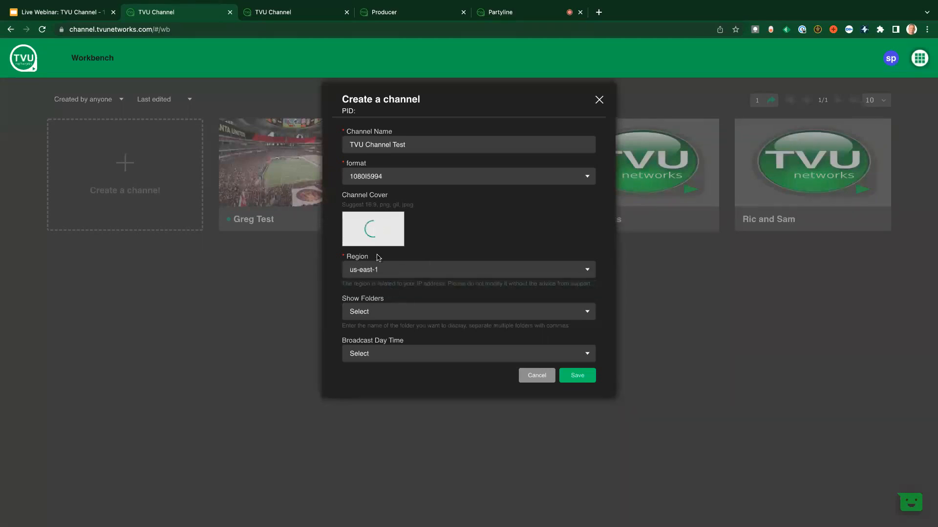
pyautogui.click(368, 313)
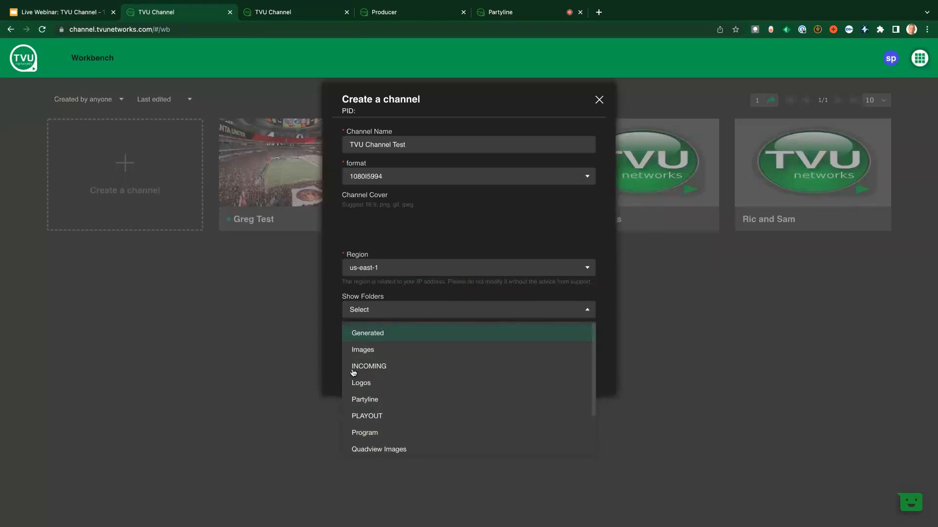
pyautogui.click(335, 339)
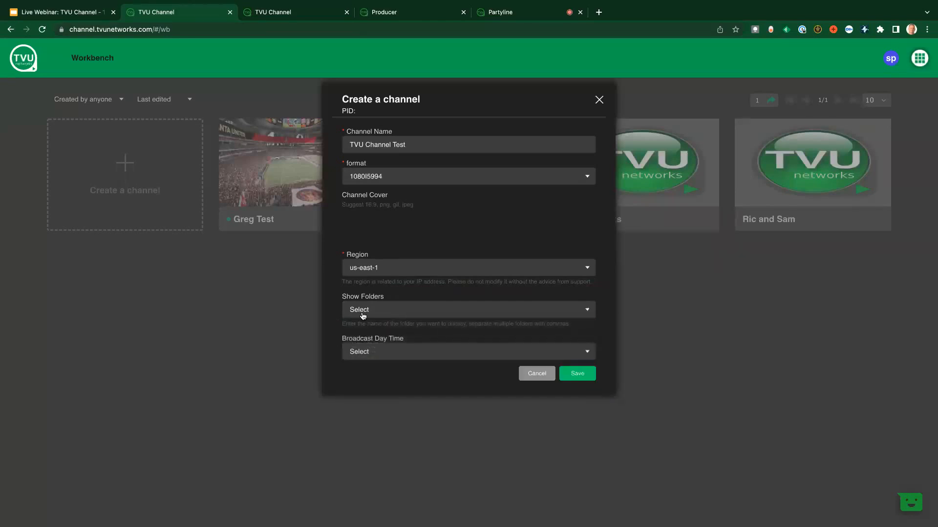
pyautogui.click(364, 343)
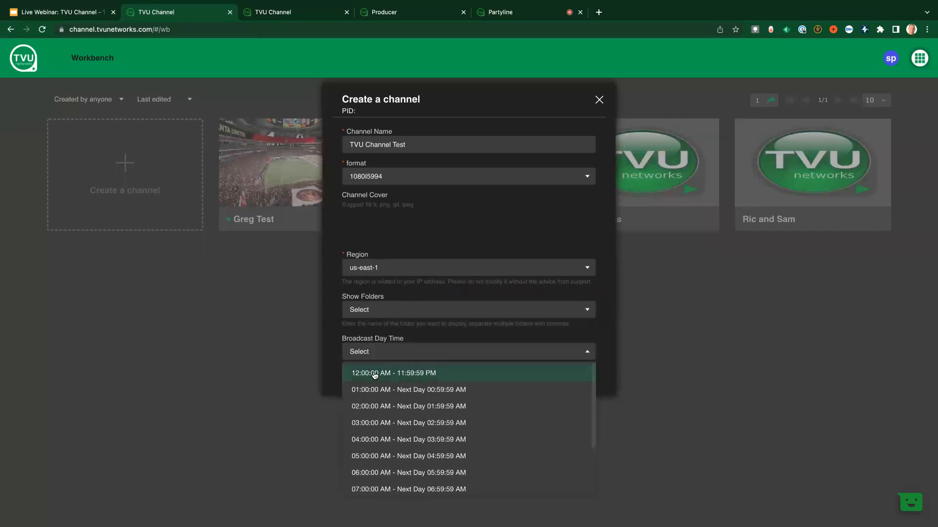
pyautogui.click(374, 373)
pyautogui.click(583, 375)
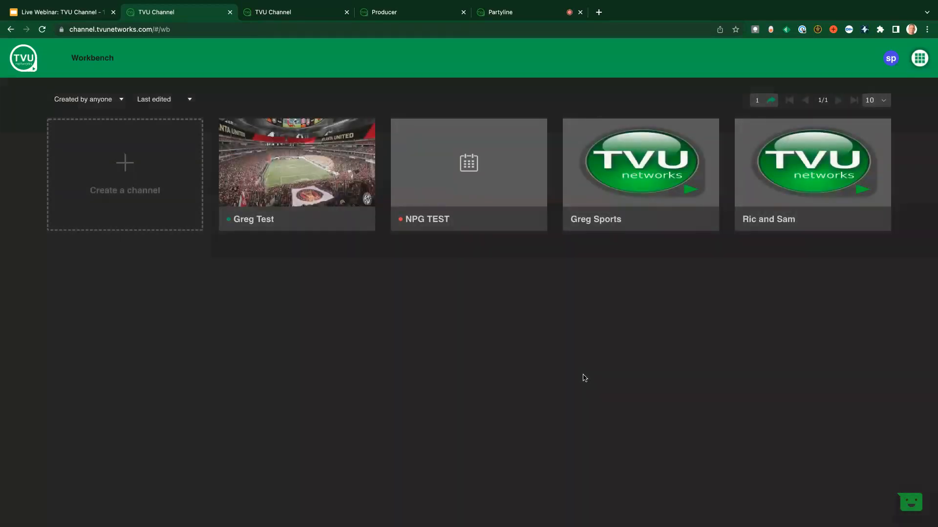
# In the new channel's playout, schedule Barcelona vs Flamengo.mp4 followed by the Final - Conmebol Libertadores clip from the Videos folder
pyautogui.click(304, 164)
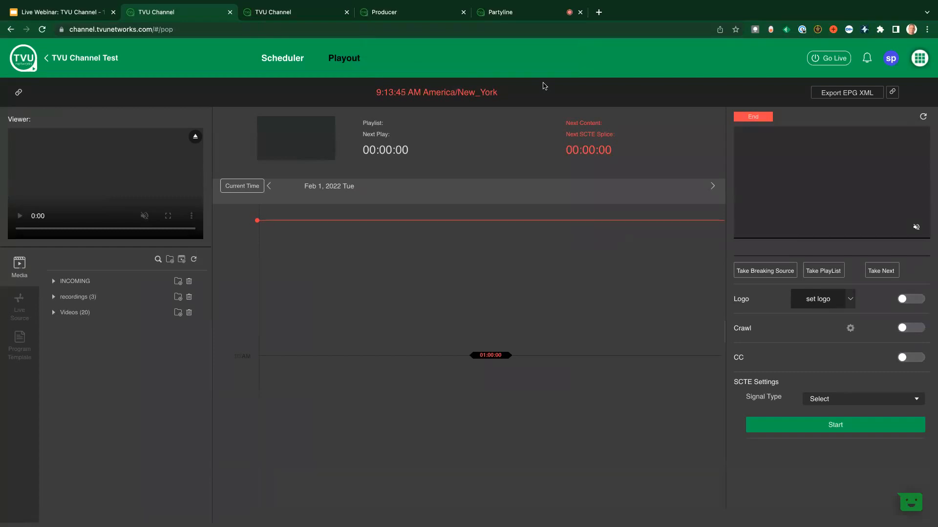
pyautogui.click(59, 316)
pyautogui.moveTo(104, 347); pyautogui.dragTo(310, 389)
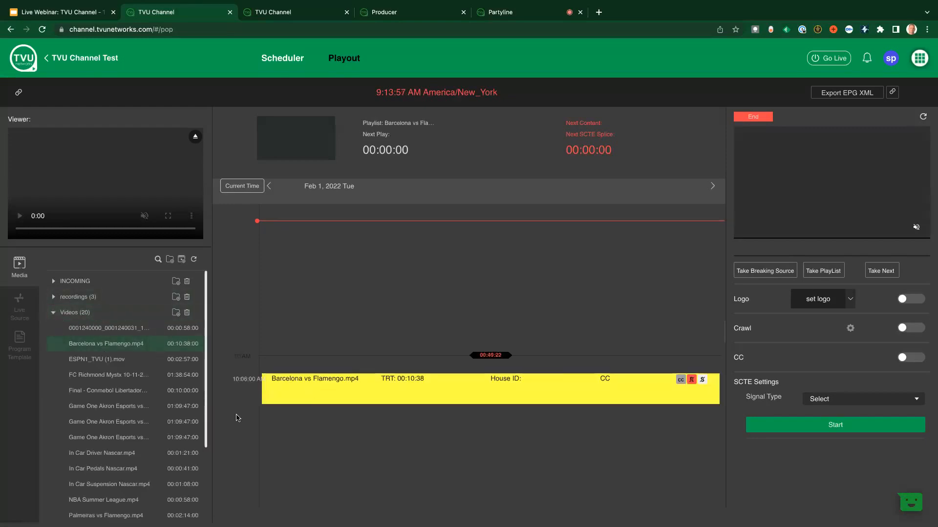
pyautogui.moveTo(115, 390); pyautogui.dragTo(328, 414)
# Check the live sources available to the channel, including the TVU Anywhere group
pyautogui.click(19, 306)
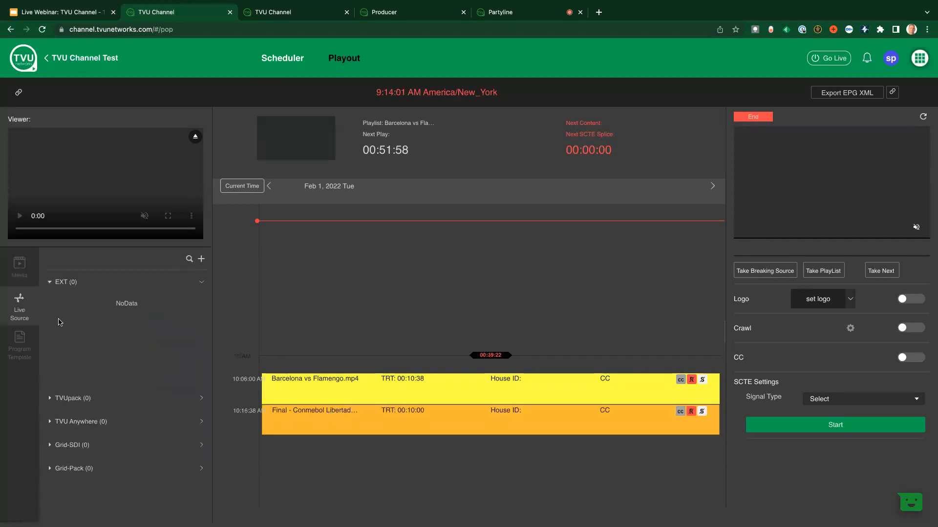
pyautogui.click(47, 423)
pyautogui.click(47, 423)
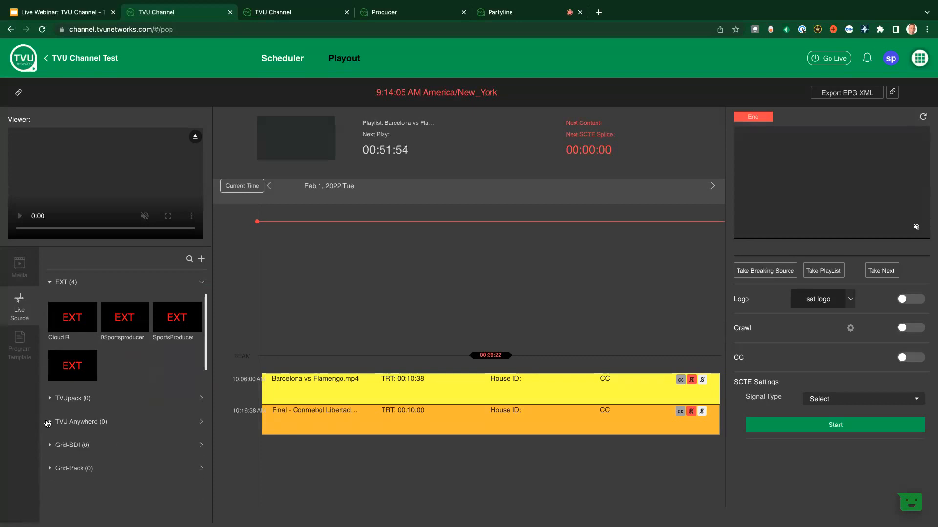
# Preview the FC Richmond Mystx clip from the Videos media folder and schedule it after the Conmebol Libertadores clip
pyautogui.click(11, 275)
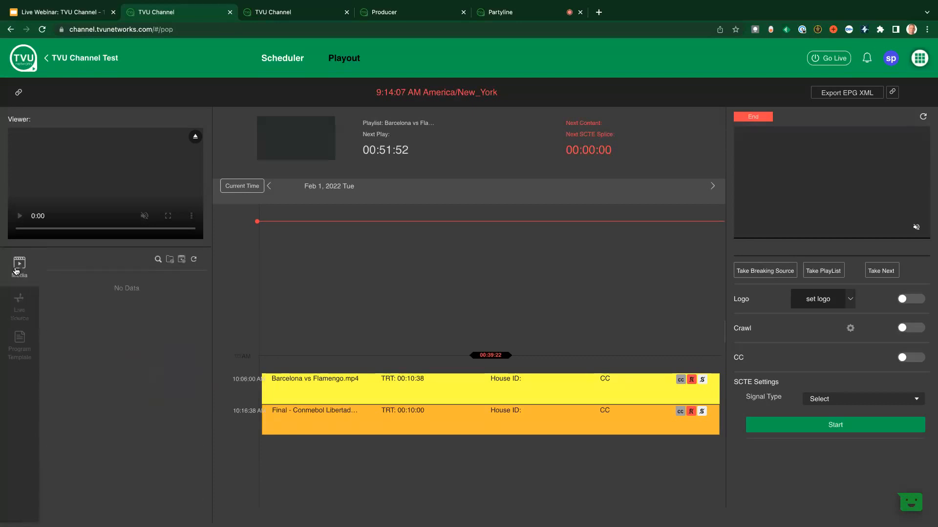
pyautogui.click(58, 298)
pyautogui.click(54, 374)
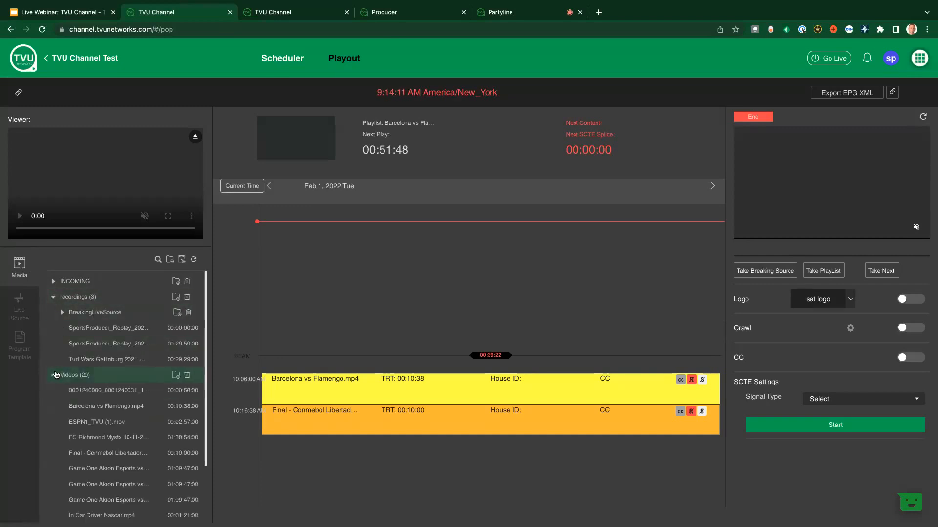
pyautogui.click(90, 438)
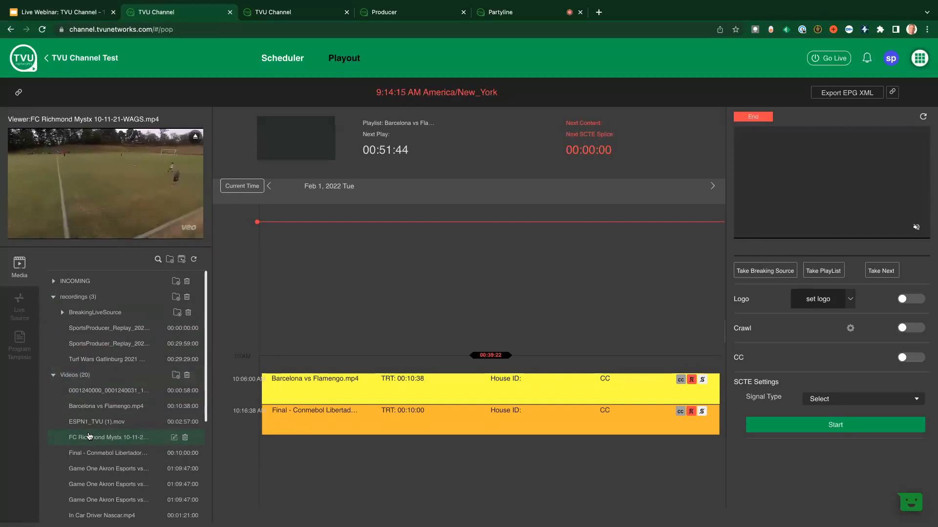
pyautogui.moveTo(89, 437); pyautogui.dragTo(360, 443)
pyautogui.click(190, 222)
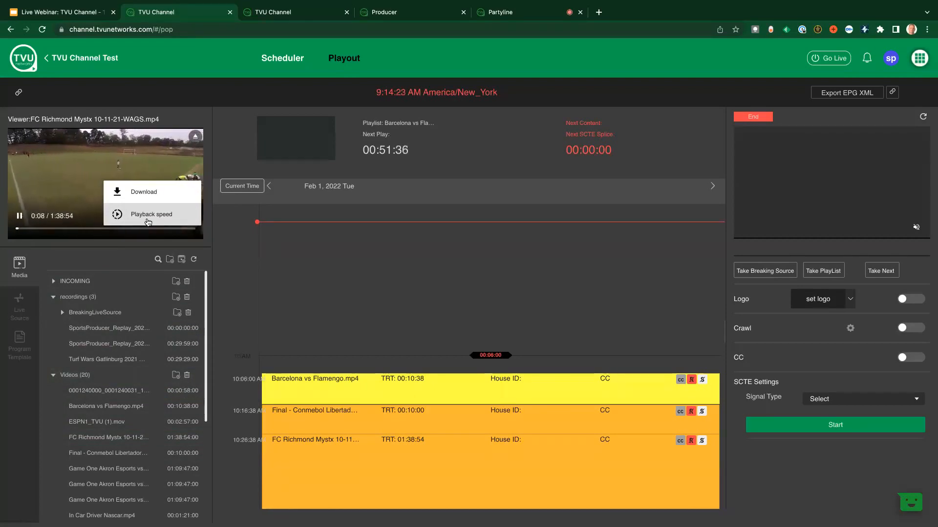
pyautogui.click(15, 411)
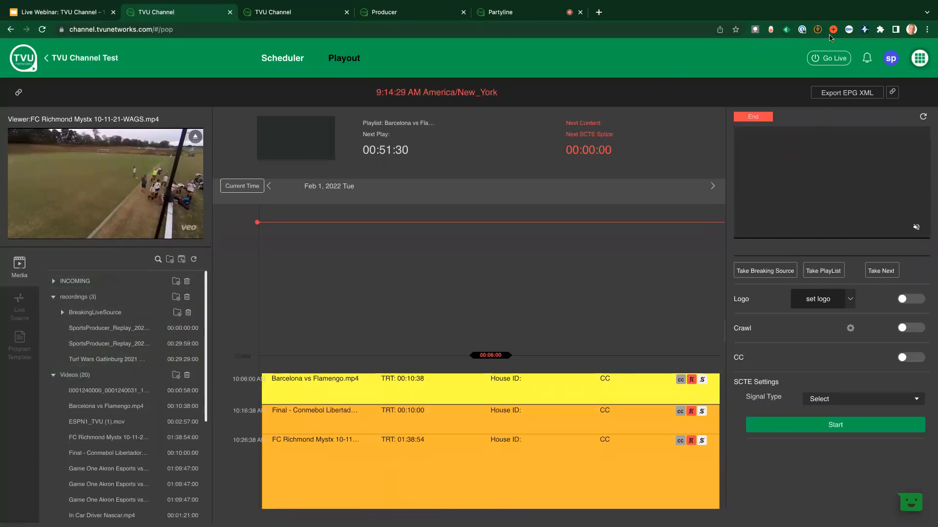
# Review the Go Live destinations, the output protocols that can be added and the social platforms for account binding, and close the destinations
pyautogui.click(823, 63)
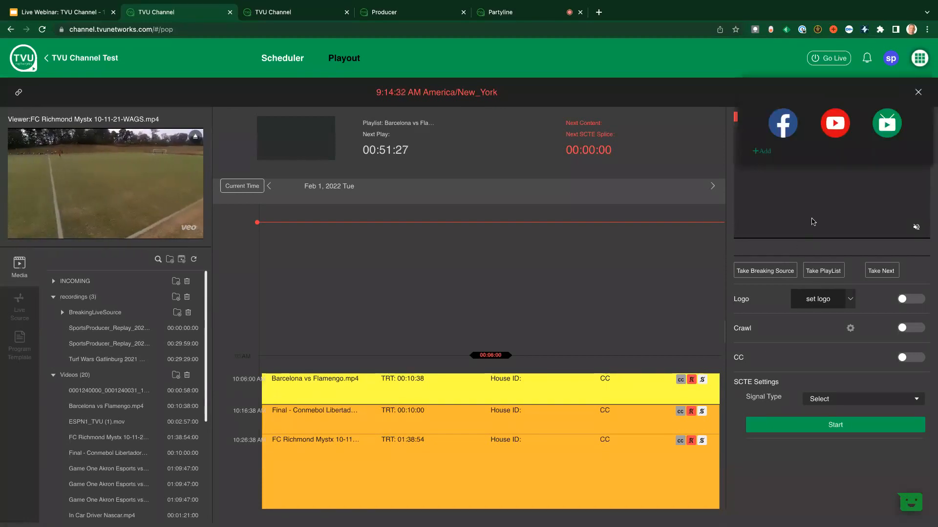
pyautogui.click(758, 151)
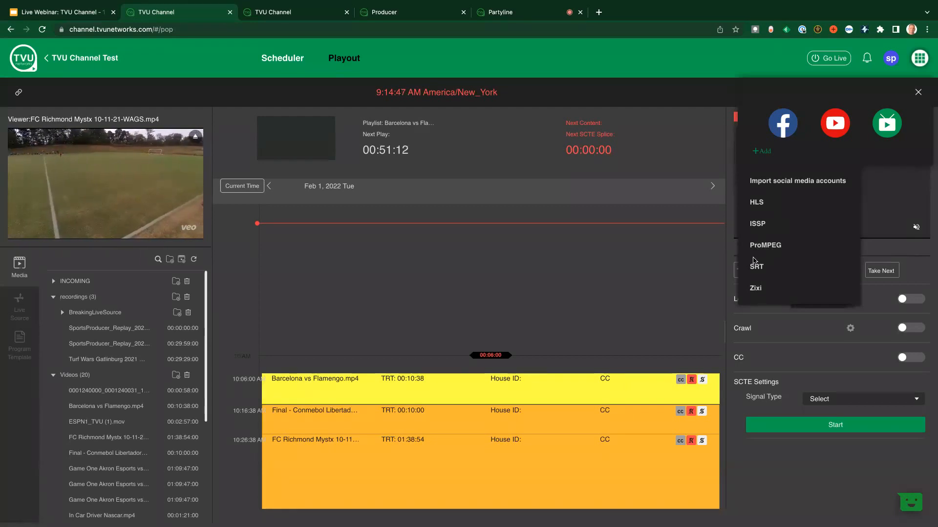
pyautogui.click(777, 180)
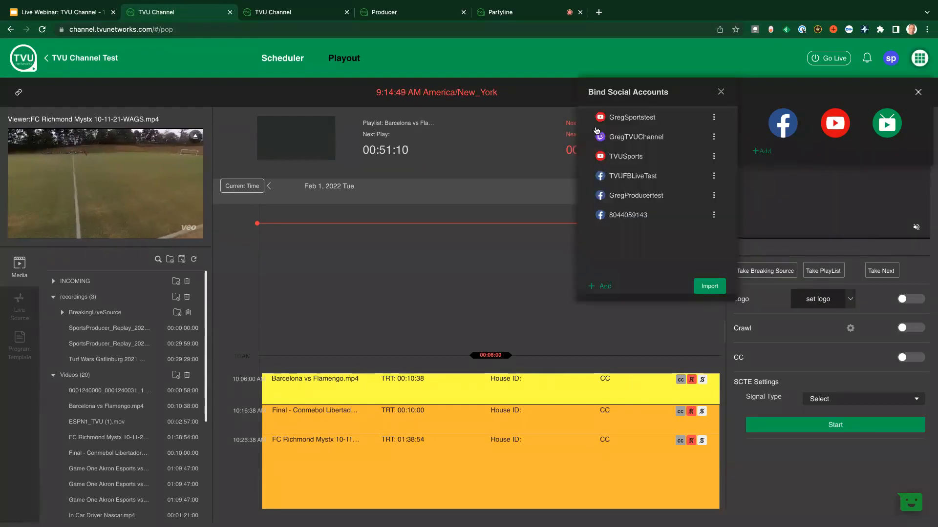
pyautogui.click(602, 286)
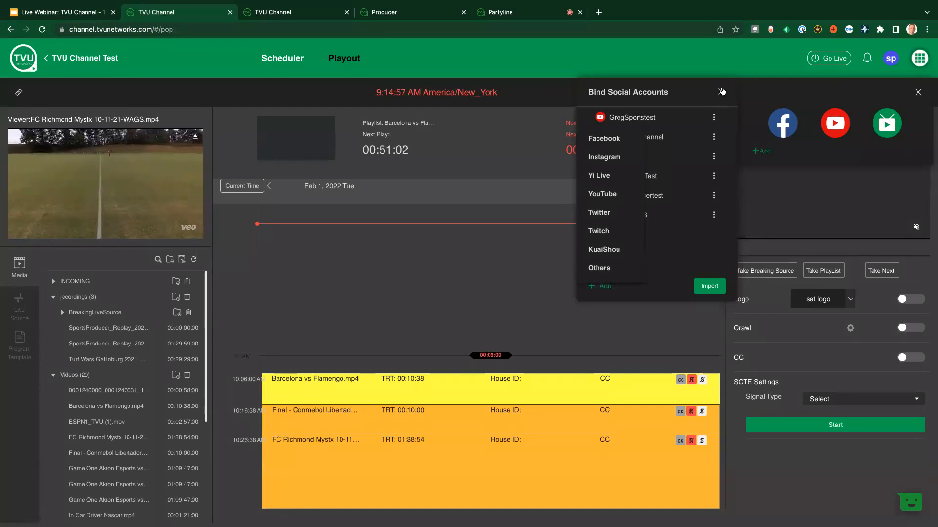
pyautogui.click(811, 211)
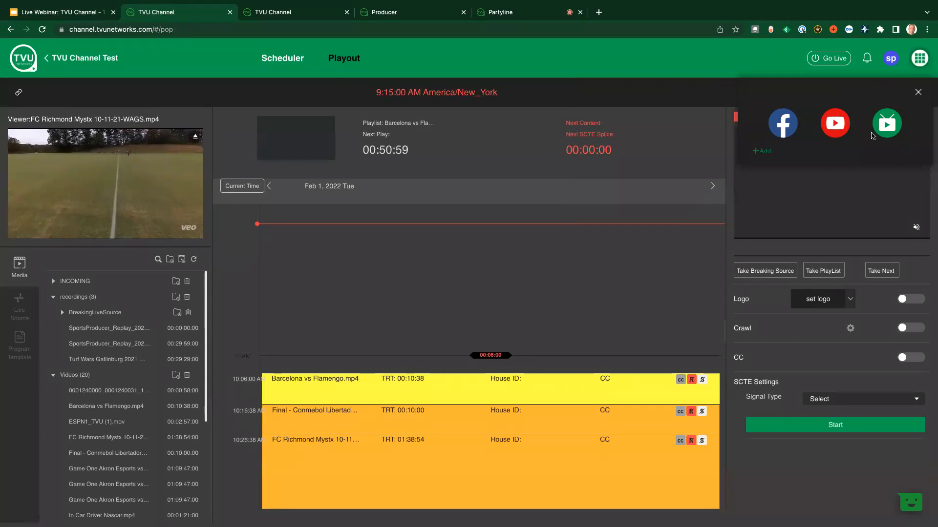
pyautogui.click(918, 94)
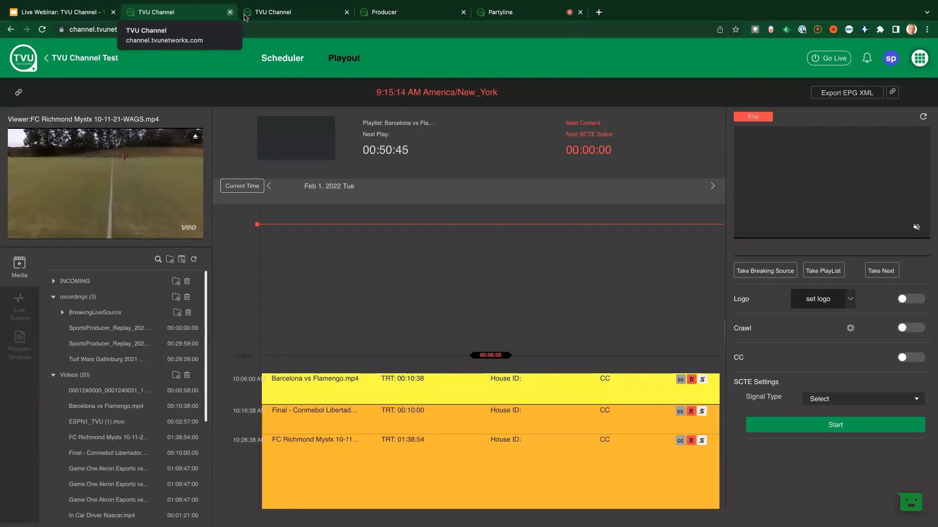
# Switch to the second TVU Channel session, view its workbench and enter the channel with the stadium cover
pyautogui.hotkey('ctrl', 'Tab')
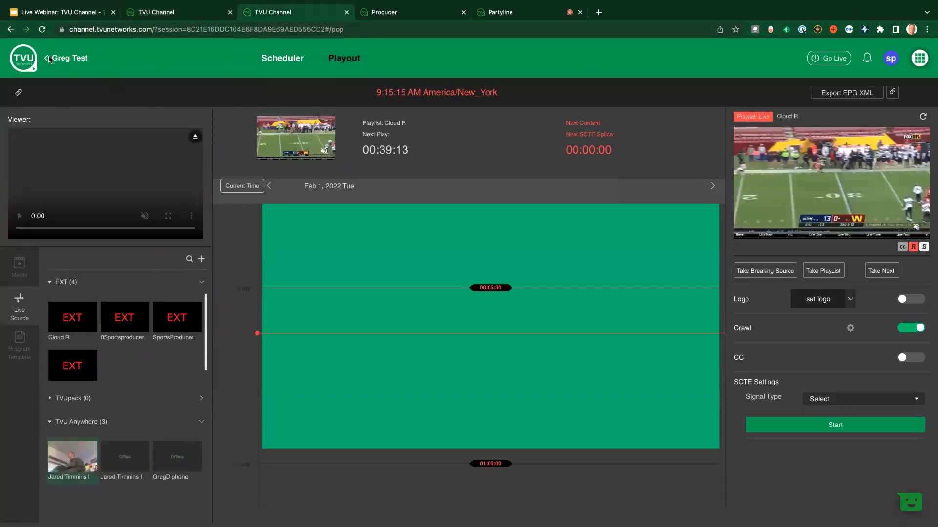
pyautogui.click(69, 71)
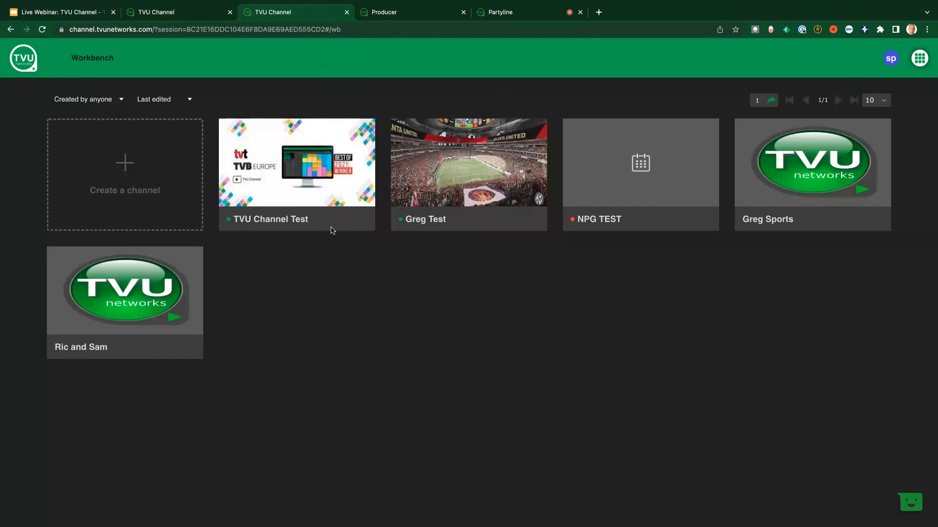
pyautogui.moveTo(400, 219)
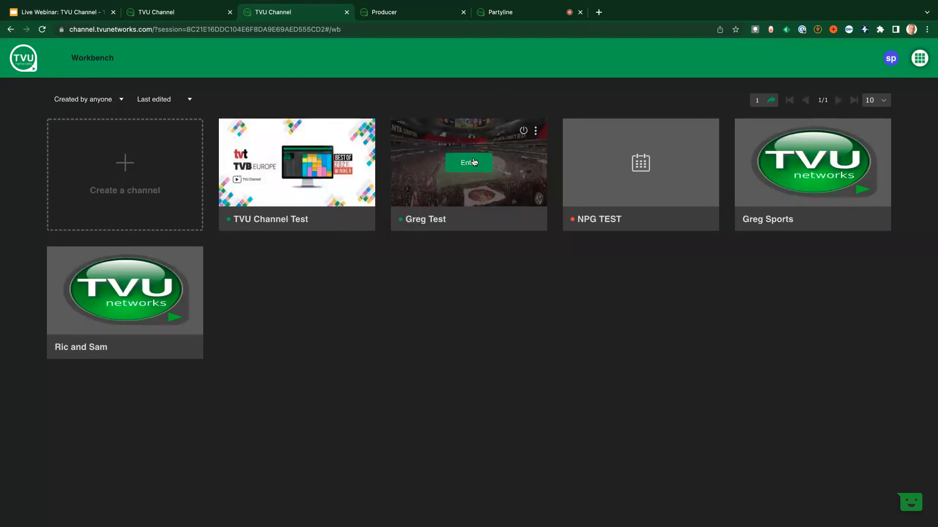
pyautogui.click(473, 162)
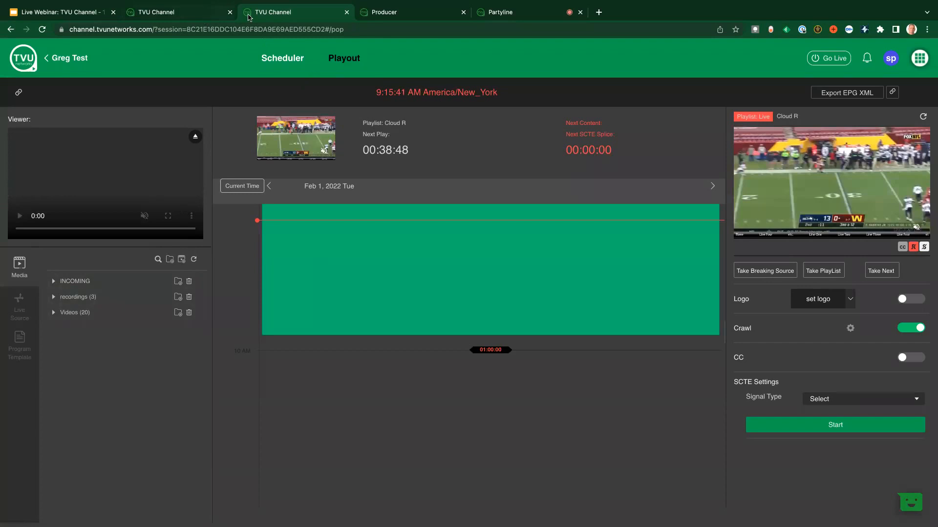
# Switch to Producer and display the on-air output destinations of the Sports Demo production
pyautogui.moveTo(441, 2)
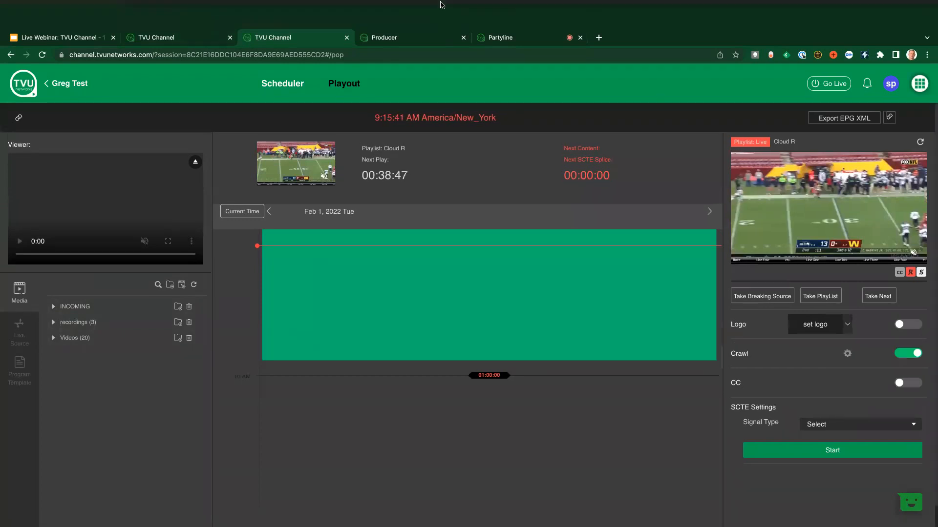
pyautogui.click(374, 39)
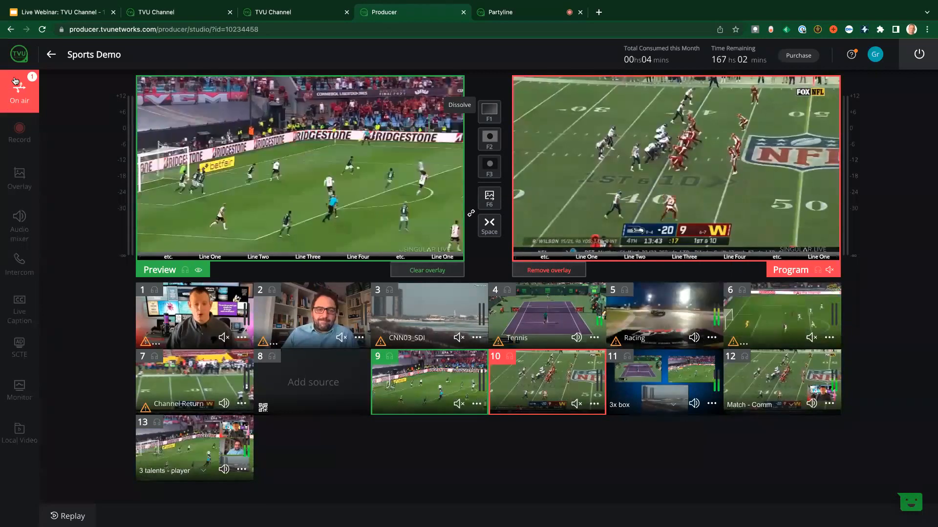
pyautogui.click(16, 95)
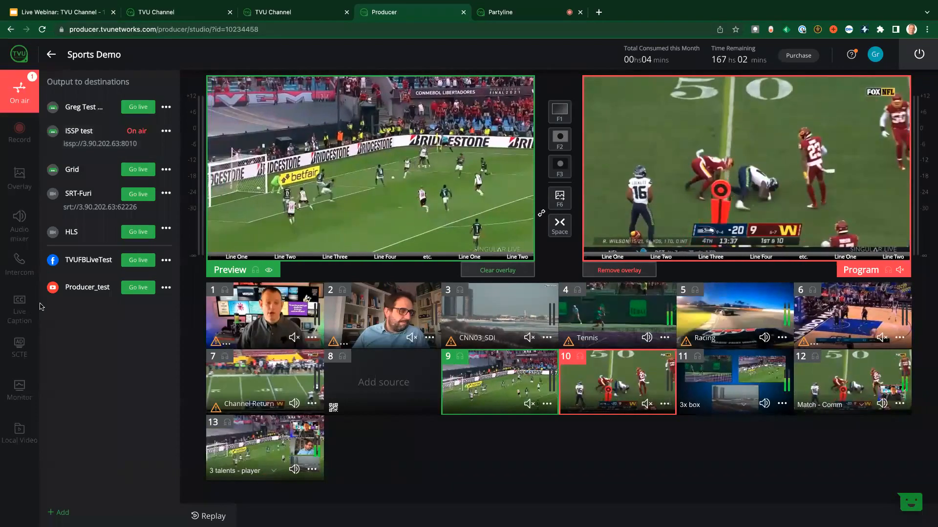
# Return to the second TVU Channel session and display its live sources, including the TVU Anywhere group
pyautogui.hotkey('ctrl', 'shift', 'Tab')
pyautogui.click(20, 307)
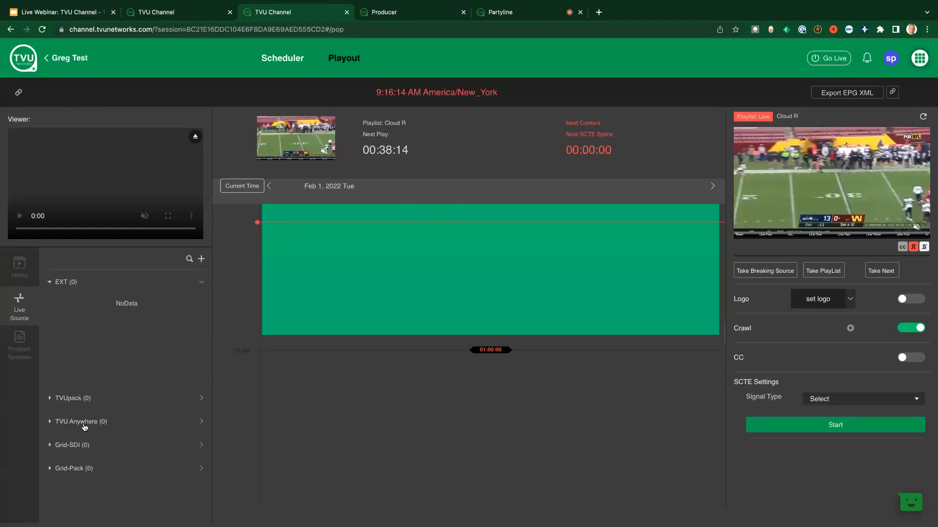
pyautogui.click(100, 422)
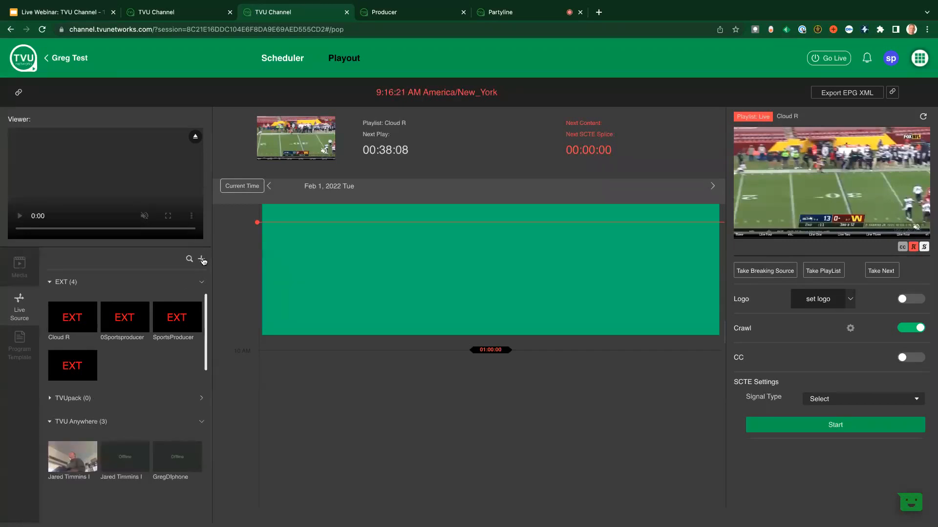
# Review the forms for adding an EXT IP source and an Anywhere source by QR code, closing both without adding anything
pyautogui.moveTo(201, 259)
pyautogui.click(231, 270)
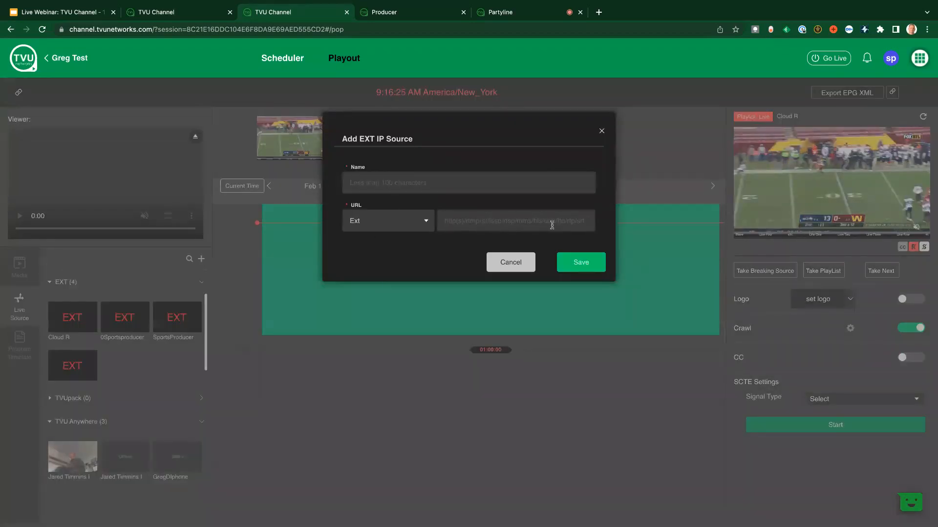
pyautogui.click(601, 131)
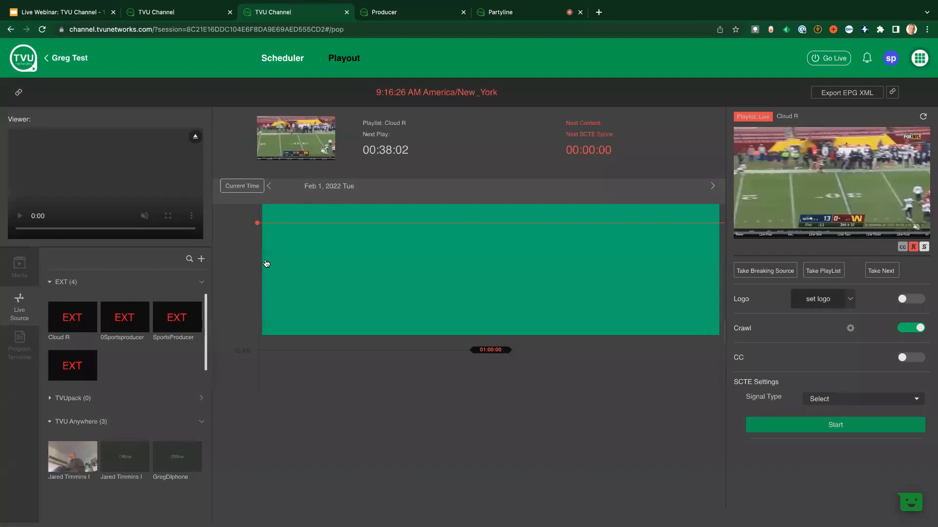
pyautogui.moveTo(204, 259)
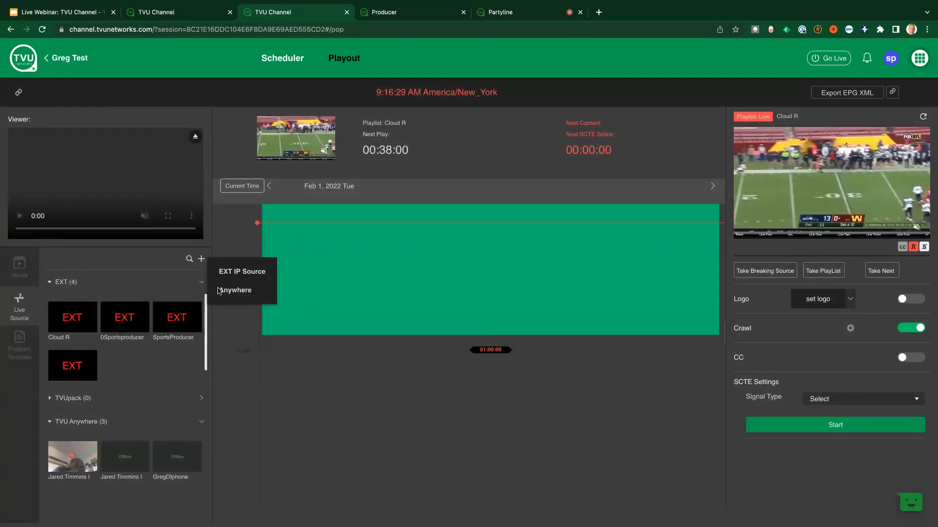
pyautogui.click(228, 290)
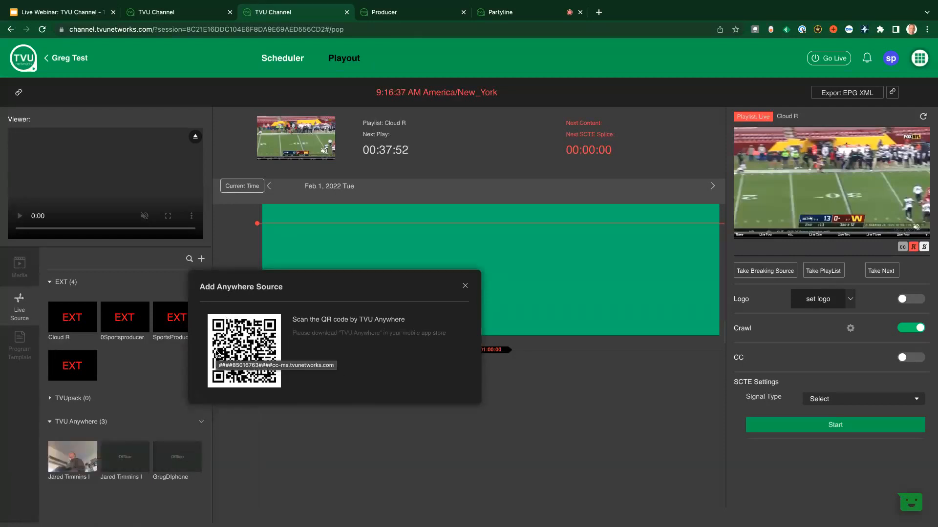
pyautogui.click(466, 286)
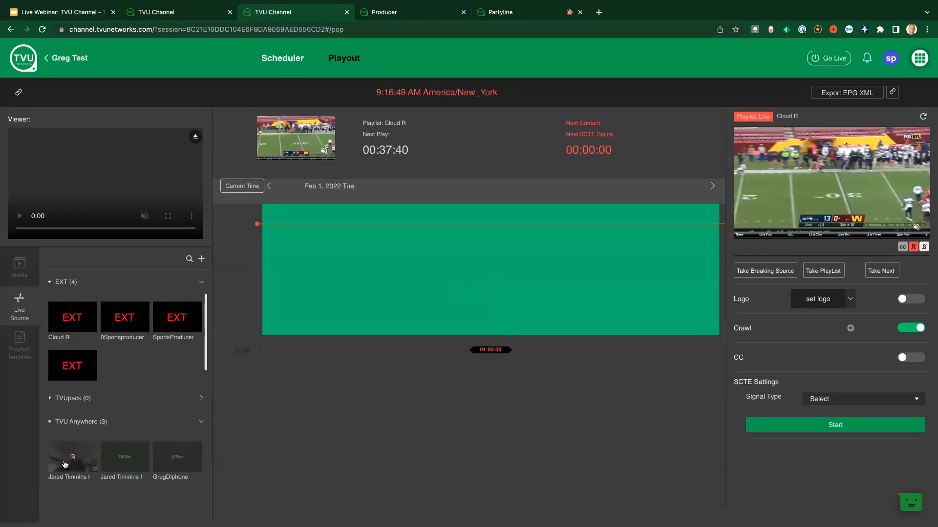
# Put the online TVU Anywhere source on air as the breaking source and return the output to the playlist
pyautogui.click(61, 465)
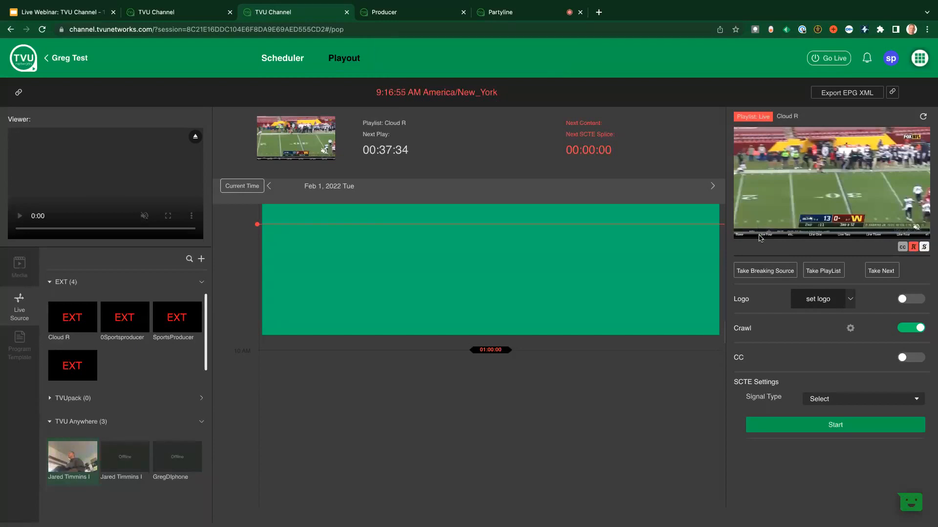
pyautogui.click(767, 272)
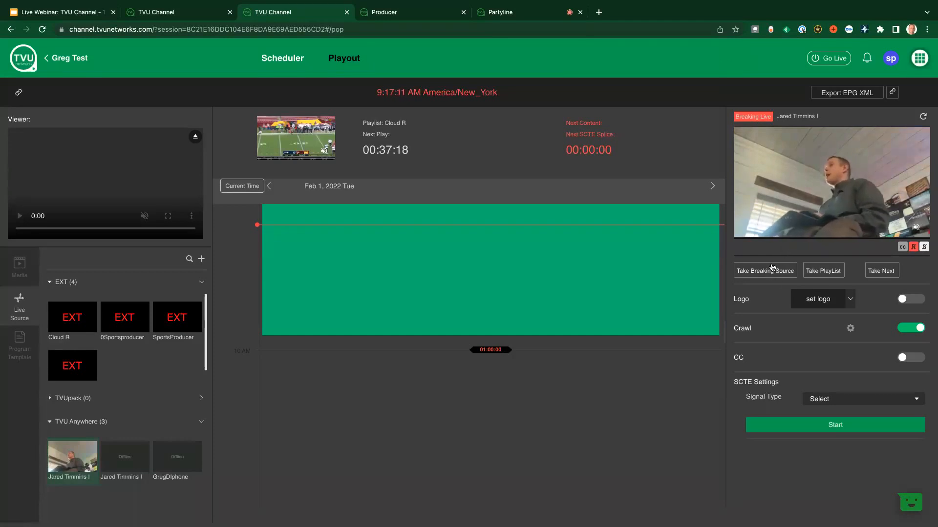
pyautogui.click(830, 271)
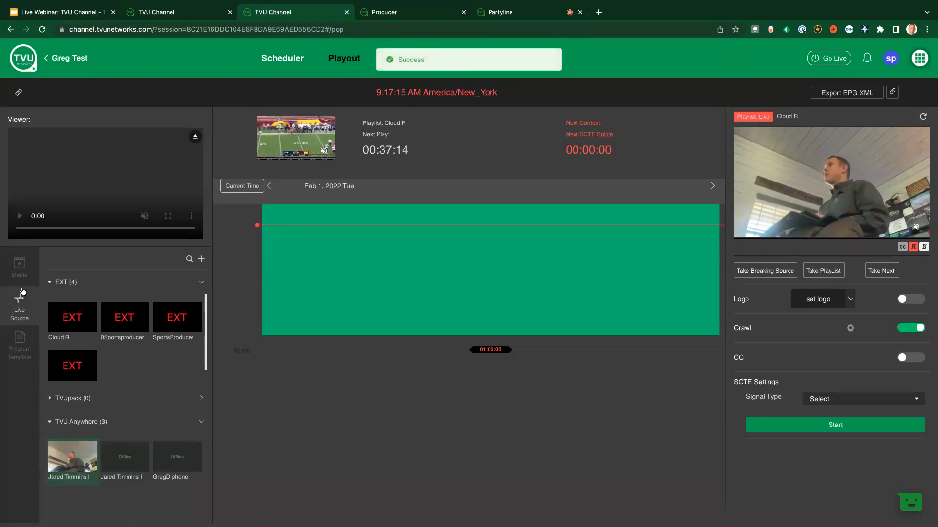
# Schedule the FC Richmond Mystx clip from the Videos folder after the current live programme and take it to air as the next item
pyautogui.click(20, 266)
pyautogui.click(80, 316)
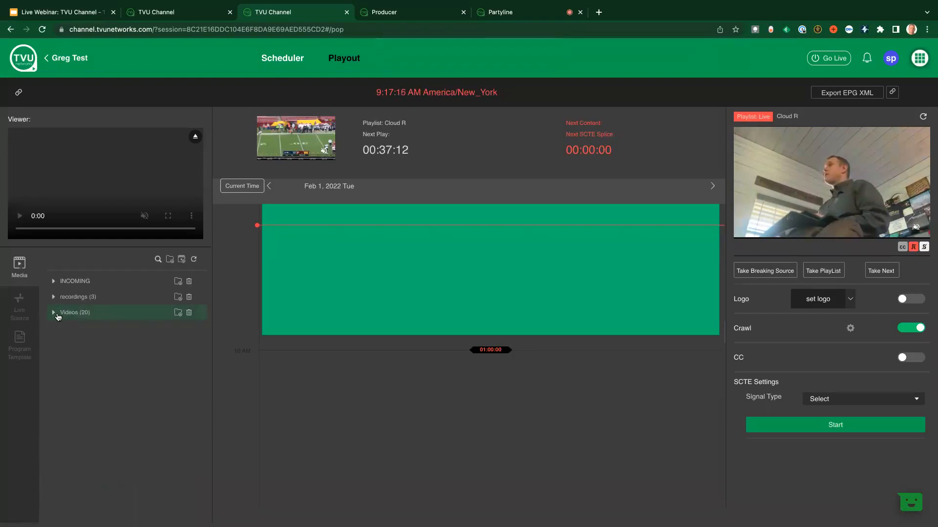
pyautogui.click(80, 376)
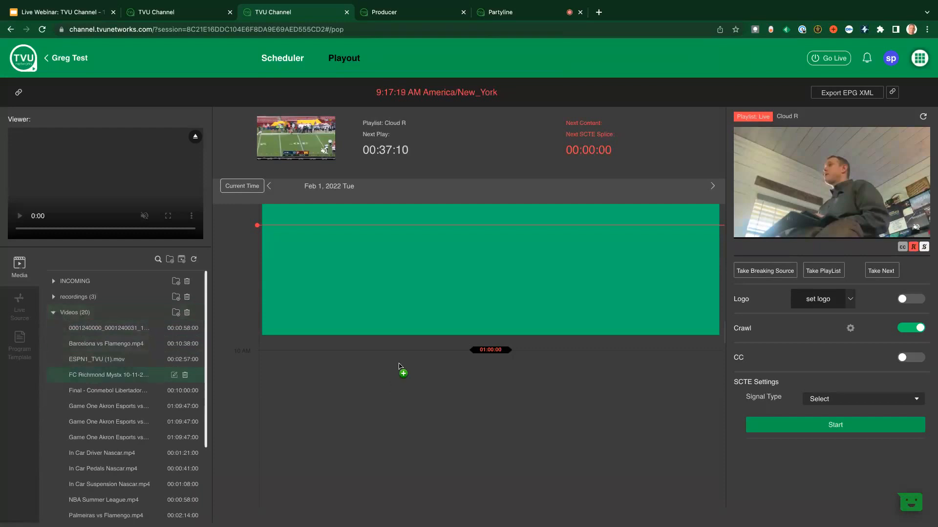
pyautogui.click(389, 341)
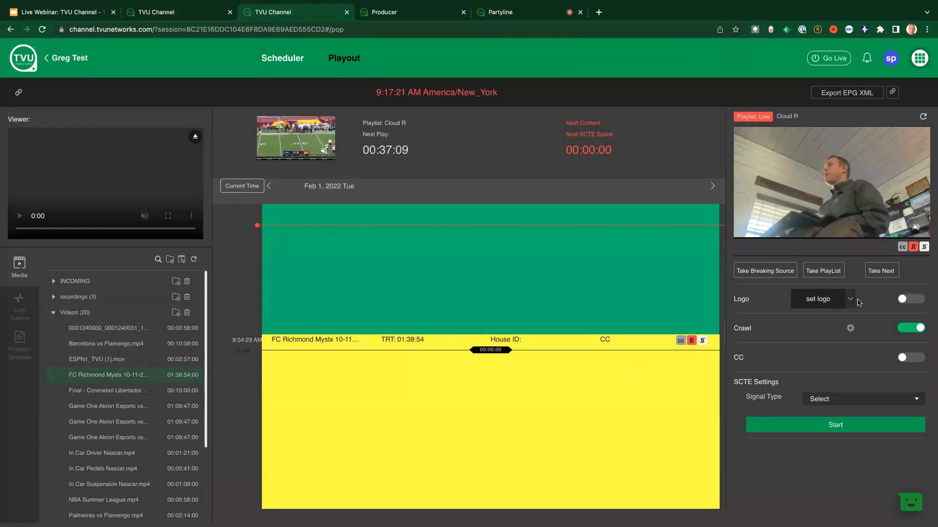
pyautogui.click(873, 273)
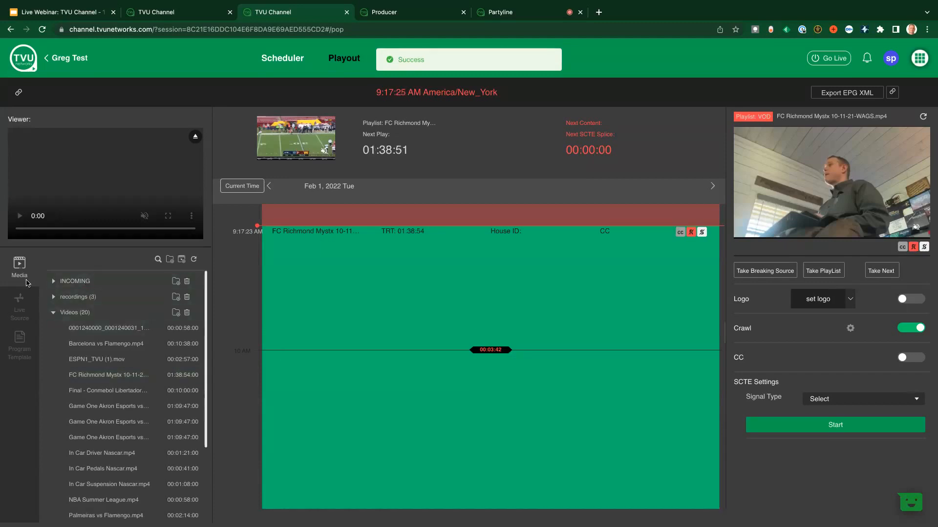
# In the Scheduler, preview the Final - Conmebol Libertadores clip and schedule the online TVU Anywhere source on Tue 2/1 from 11:00 to 11:30 AM
pyautogui.click(278, 58)
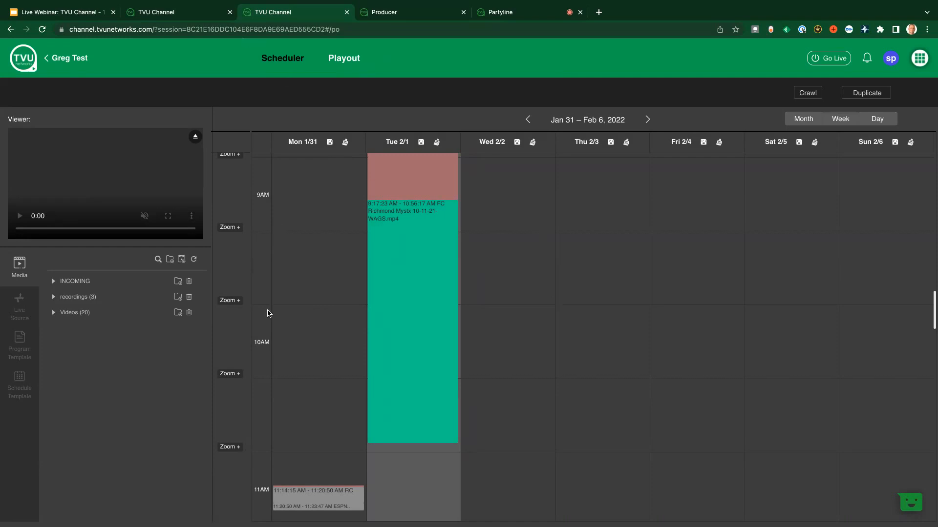
pyautogui.click(53, 313)
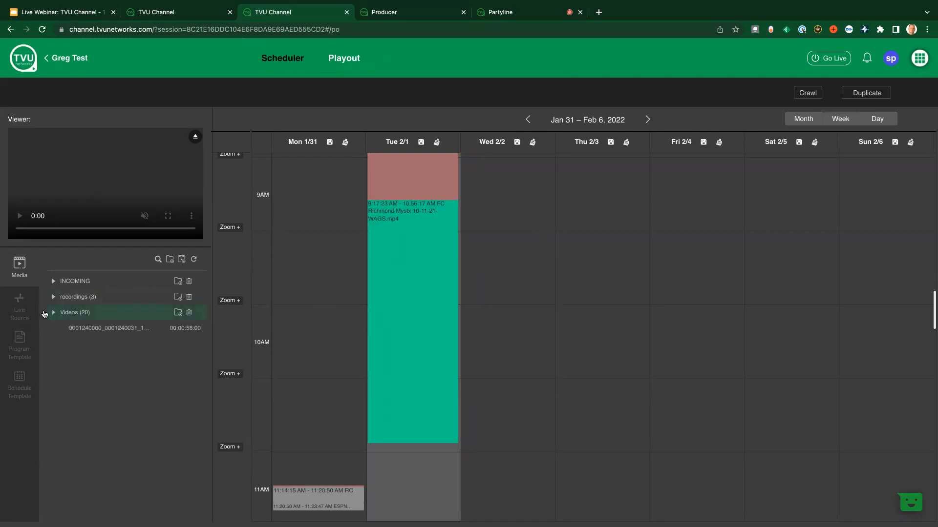
pyautogui.click(75, 376)
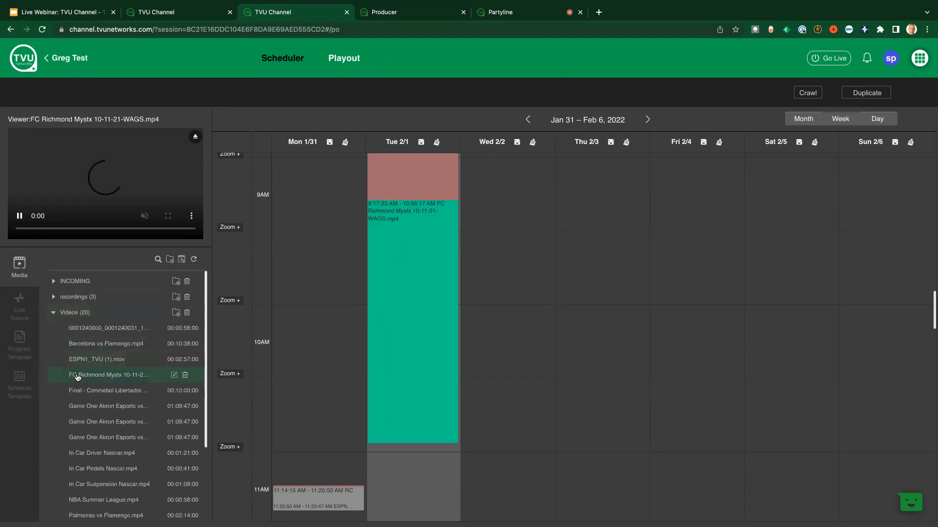
pyautogui.click(75, 391)
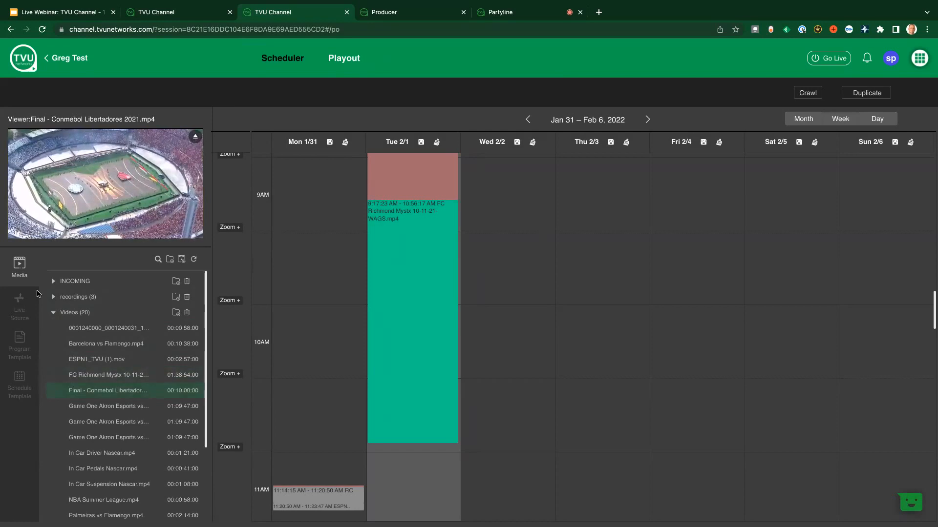
pyautogui.click(18, 306)
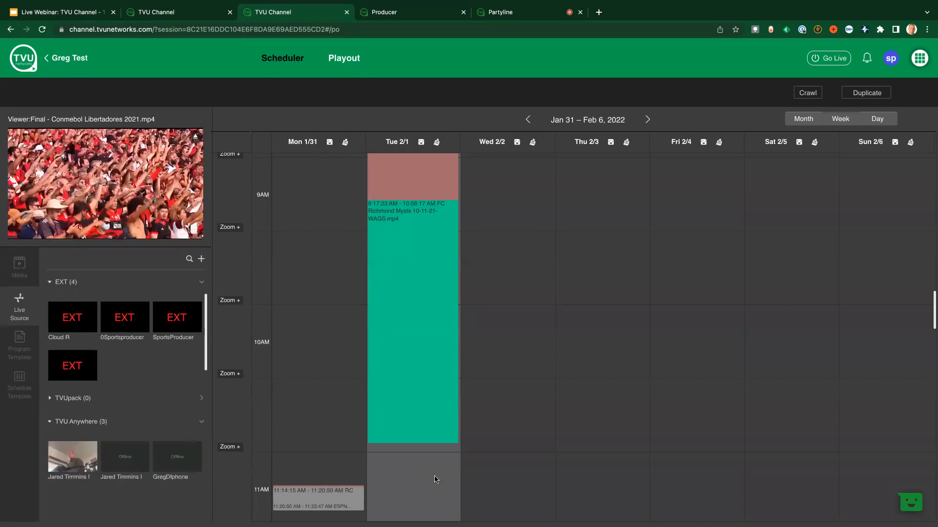
pyautogui.moveTo(435, 478); pyautogui.dragTo(435, 479)
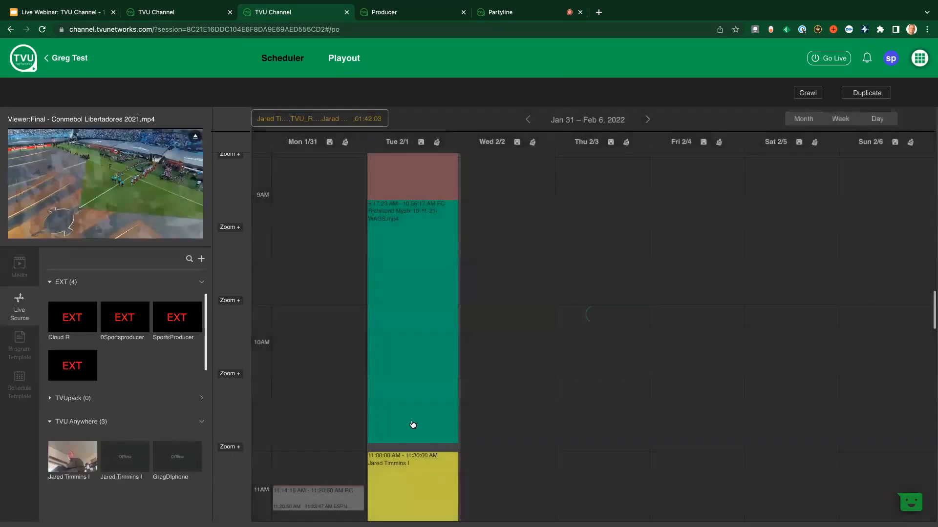
# Schedule the first Game One Akron Esports clip from the Videos folder on Wed 2/2 at 9:00 AM
pyautogui.click(18, 268)
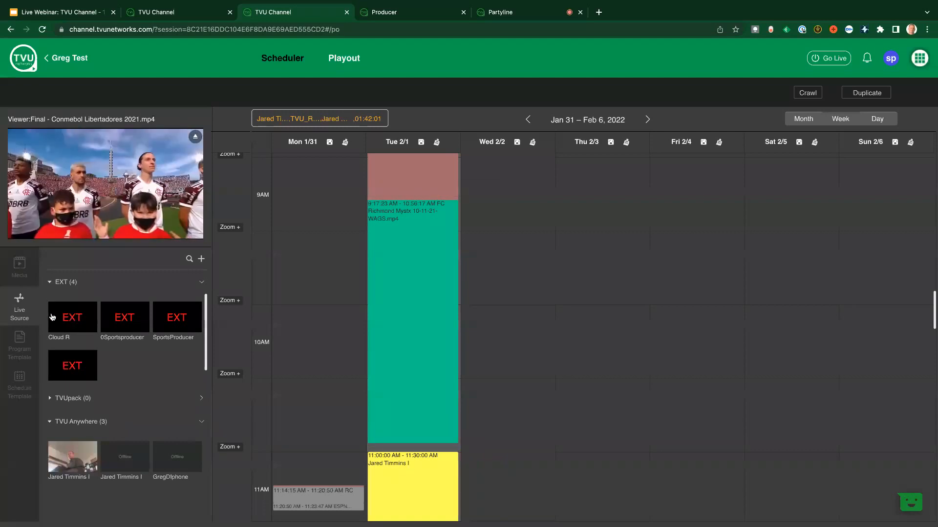
pyautogui.click(55, 313)
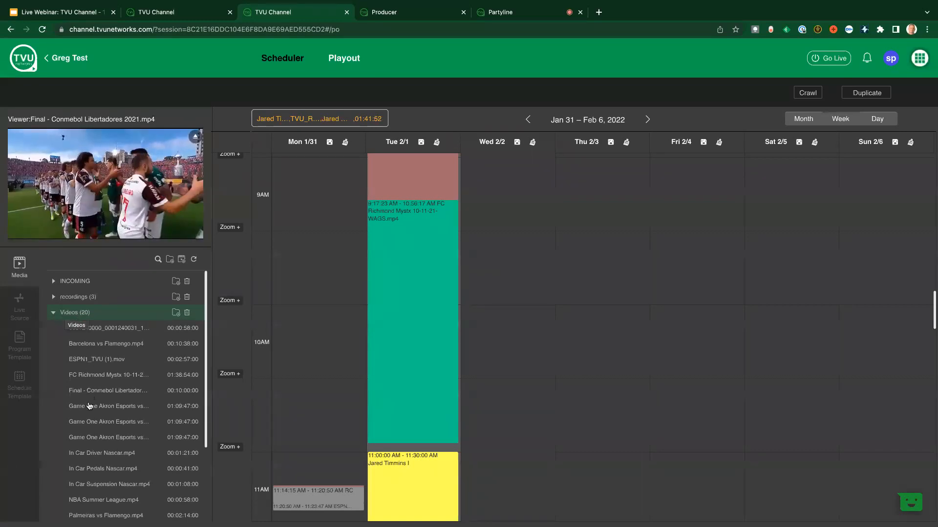
pyautogui.moveTo(447, 192); pyautogui.dragTo(481, 191)
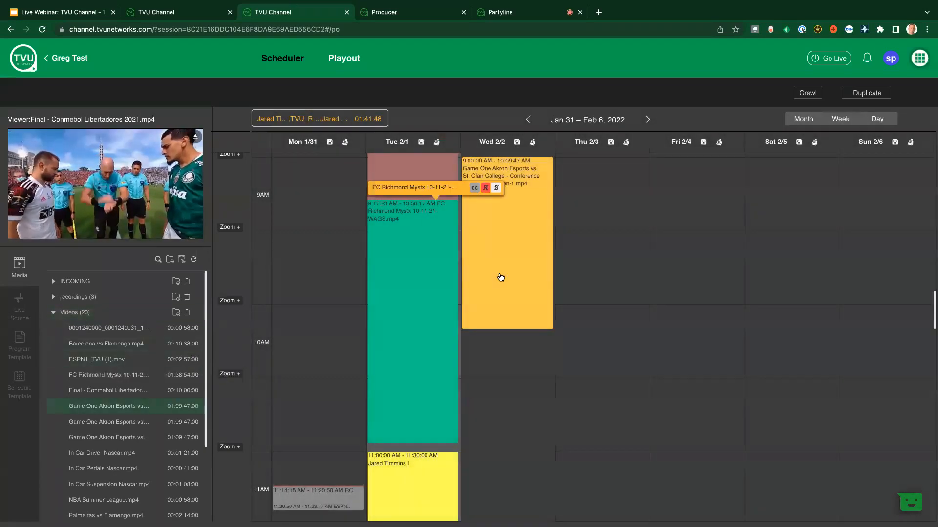
# Try adding a SCTE(Splice) event with Underplay Clip to the Wed 2/2 Game One clip, browse the available files and discard it
pyautogui.moveTo(509, 221)
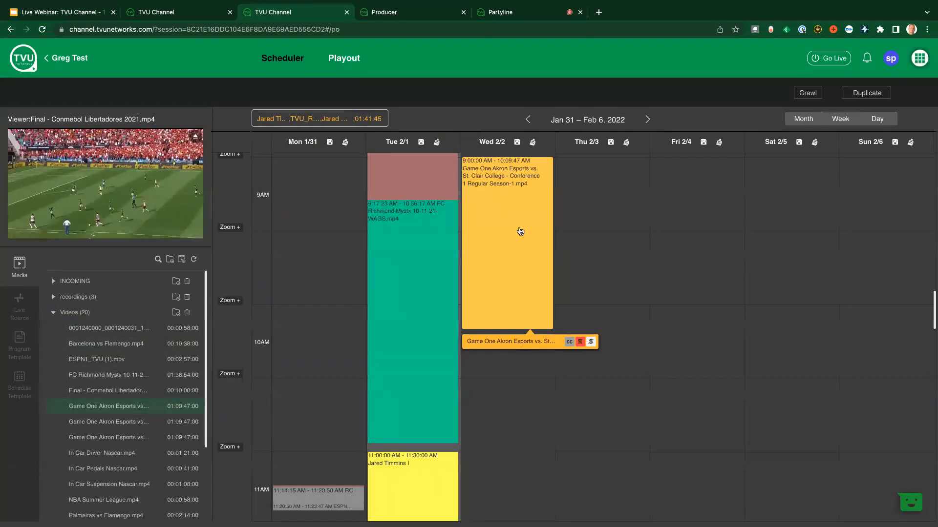
pyautogui.click(520, 231)
pyautogui.click(521, 231)
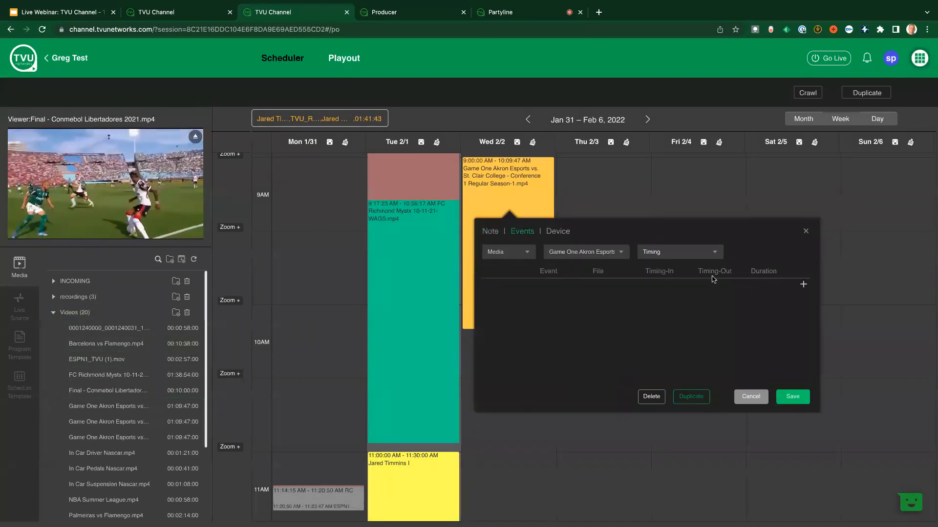
pyautogui.click(802, 285)
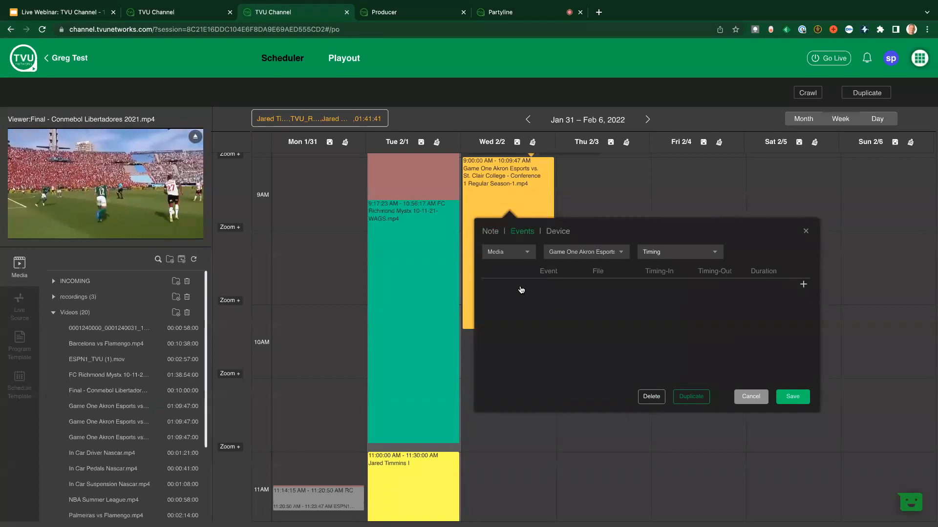
pyautogui.click(515, 288)
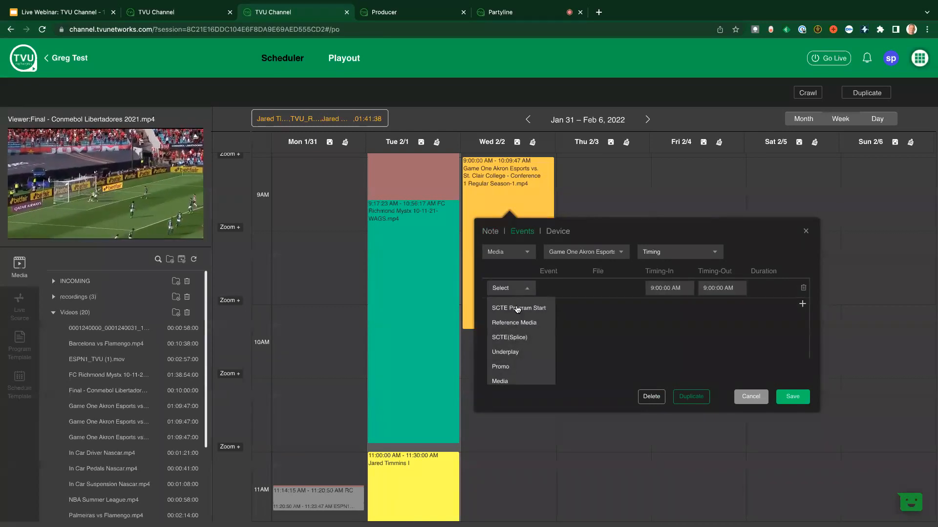
pyautogui.click(526, 341)
pyautogui.click(574, 290)
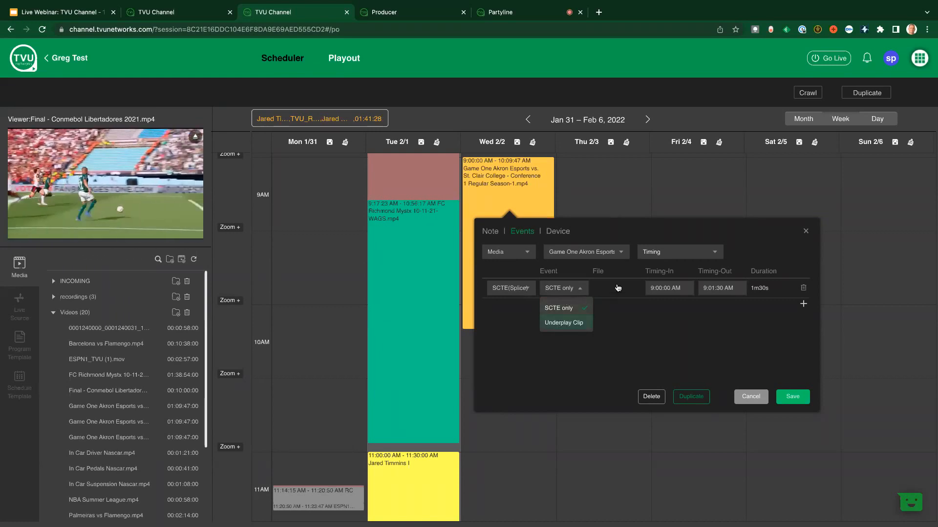
pyautogui.click(564, 322)
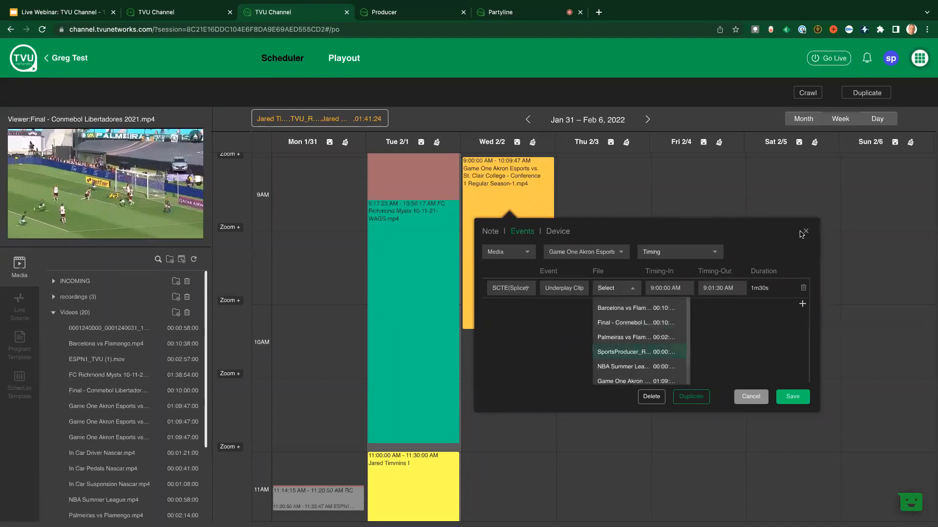
# Review the Note and Device settings of the Wed 2/2 Game One clip and close them without saving
pyautogui.click(486, 237)
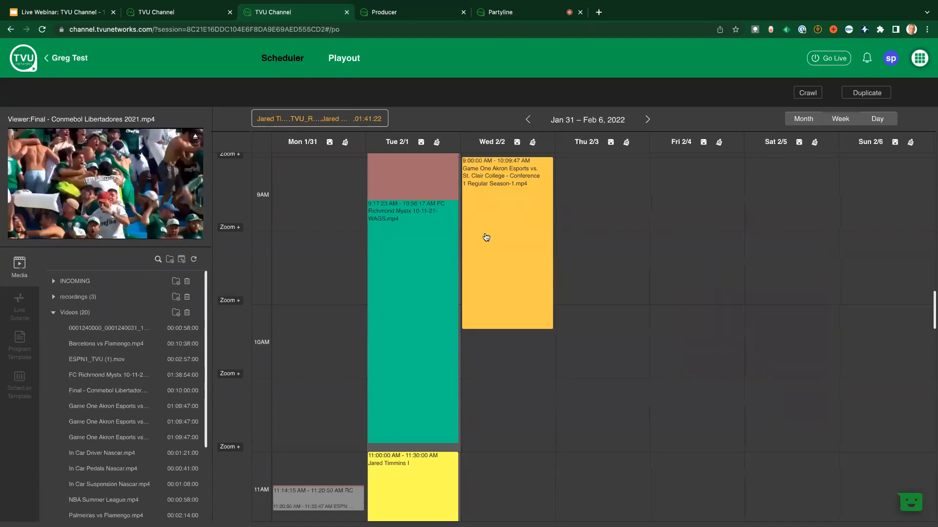
pyautogui.click(501, 252)
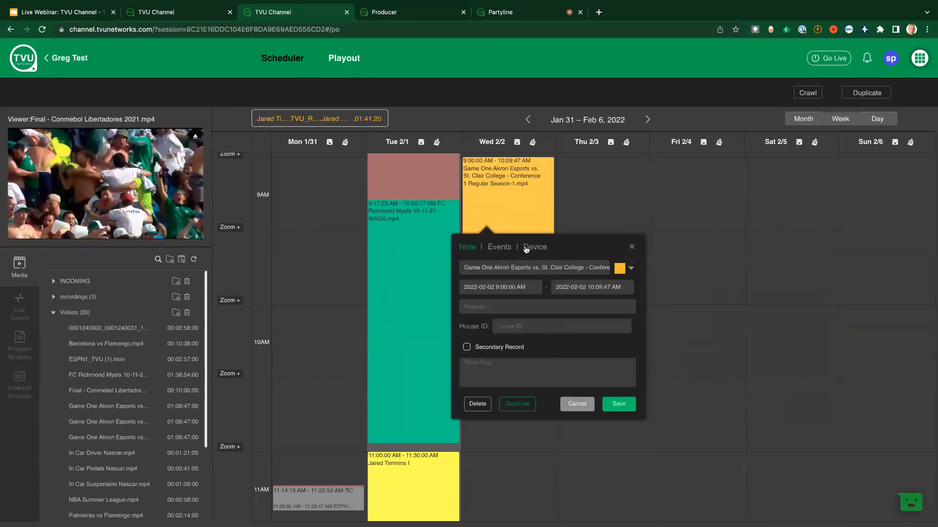
pyautogui.click(468, 348)
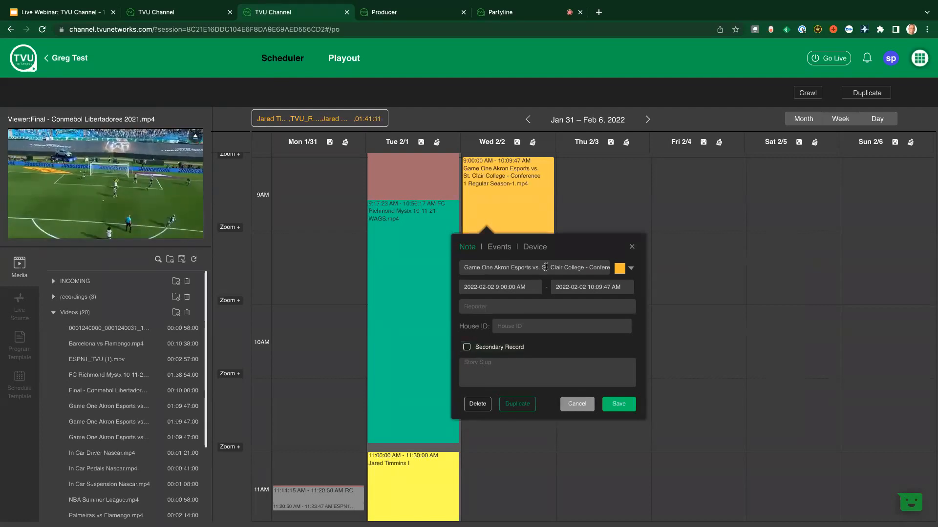
pyautogui.click(535, 248)
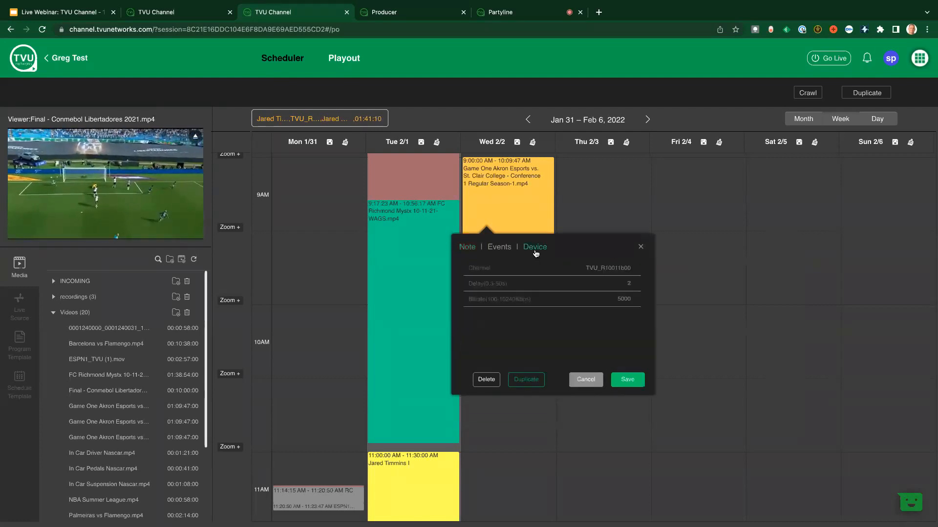
pyautogui.click(468, 249)
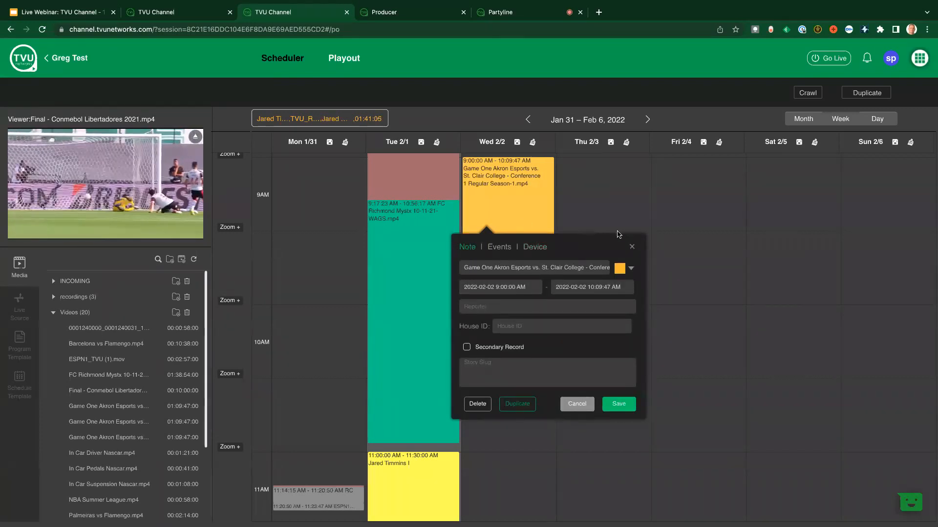
pyautogui.click(631, 248)
# Show the options to delete all Wed 2/2 events and to save the day as a schedule template, cancelling both
pyautogui.click(532, 142)
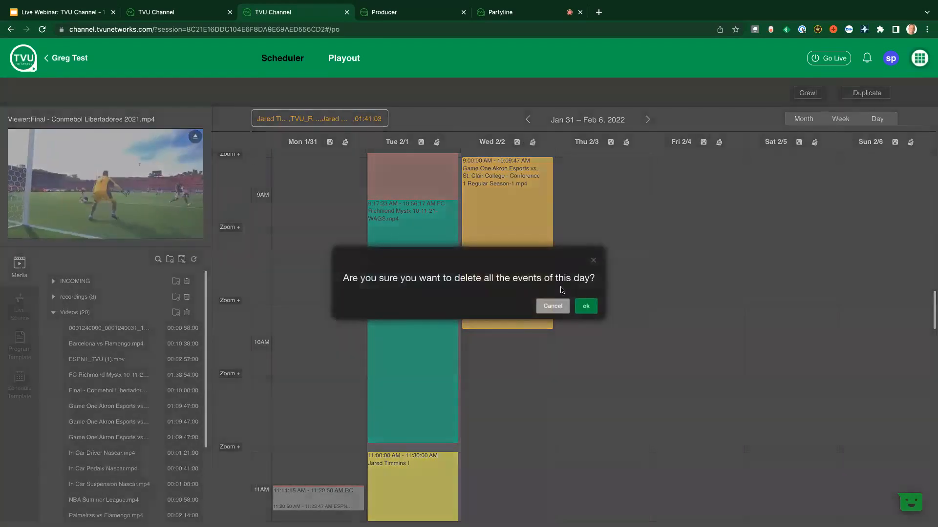
pyautogui.click(557, 306)
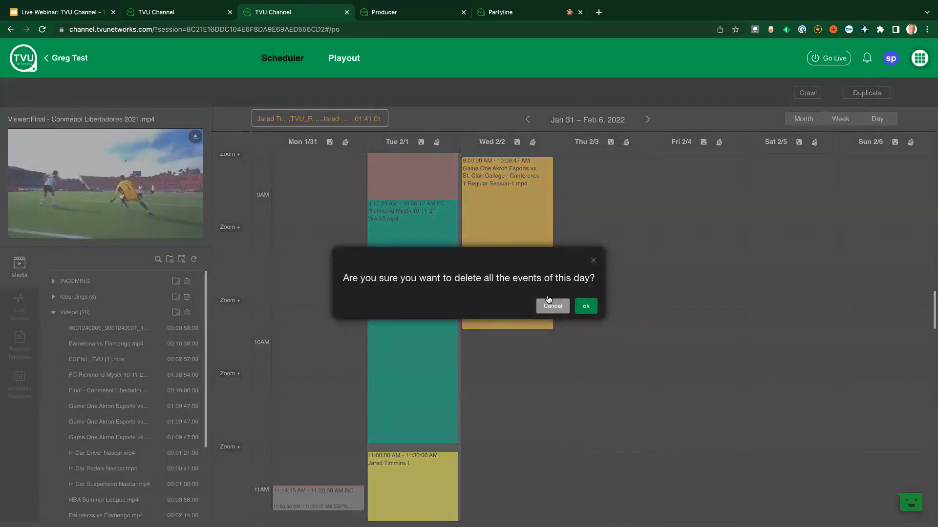
pyautogui.click(517, 143)
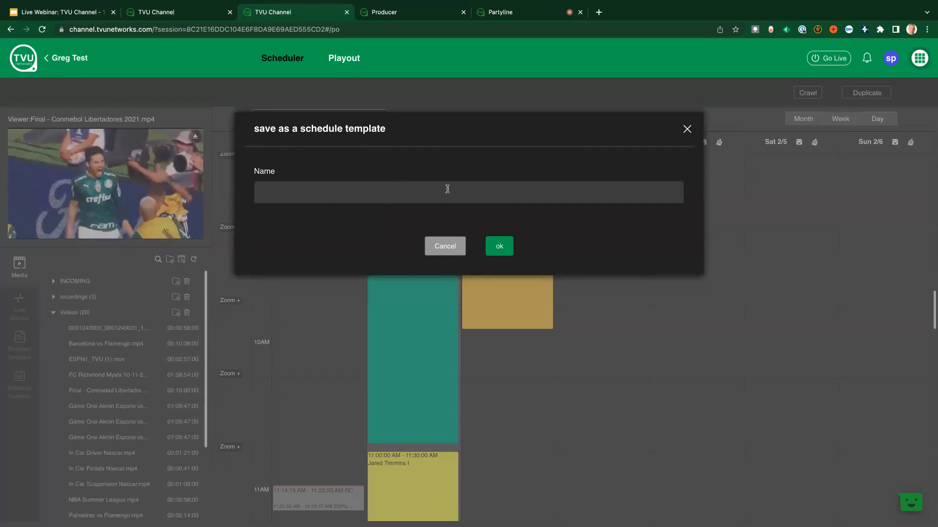
pyautogui.click(686, 129)
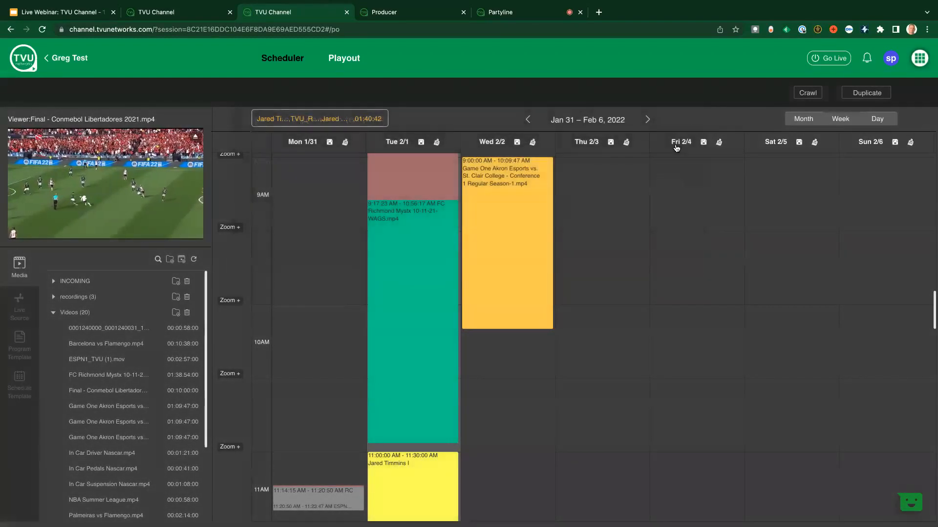